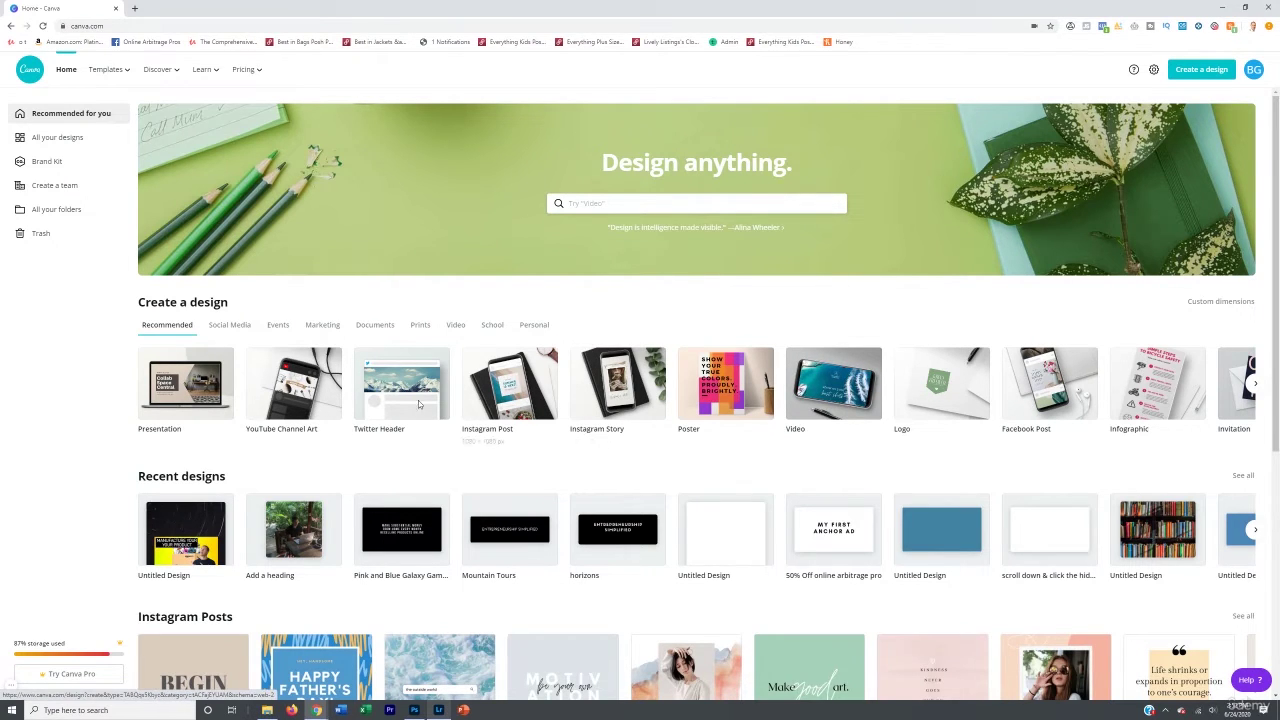
Create a custom-size blank design of 1920 × 1080 px.
{"action": "left_click", "coordinate": [1256, 386]}
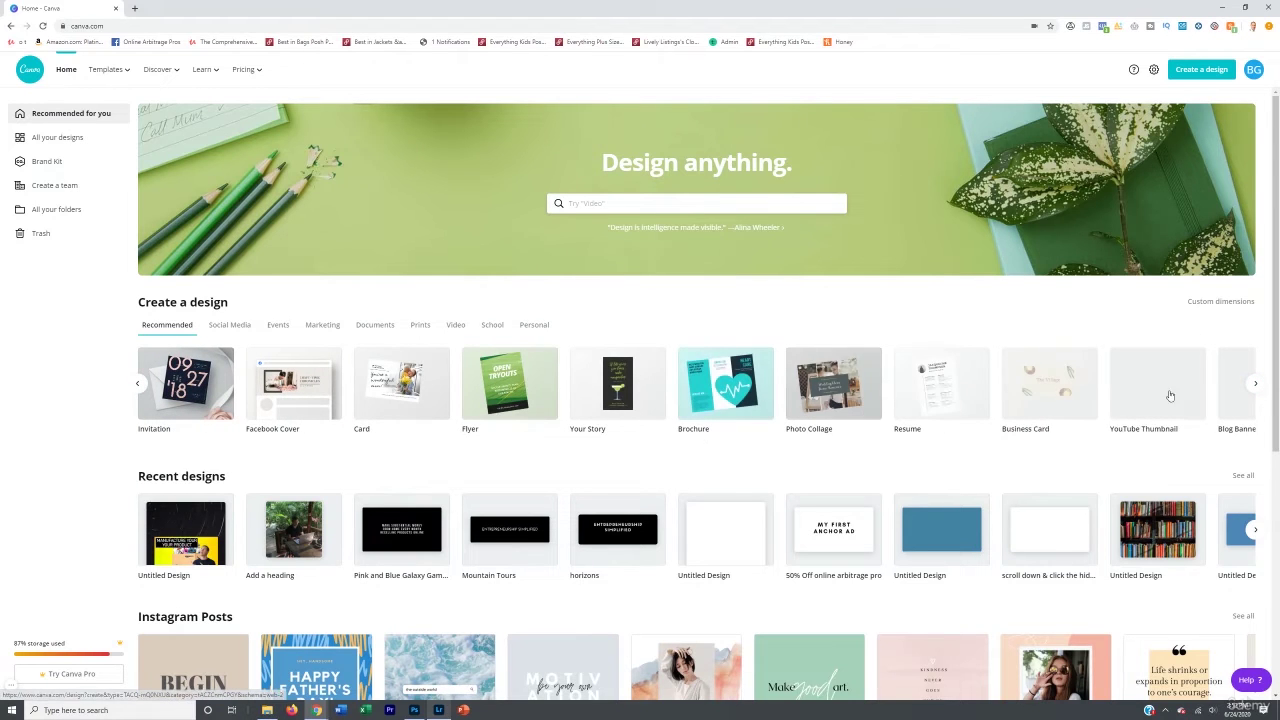
{"action": "left_click", "coordinate": [1195, 72]}
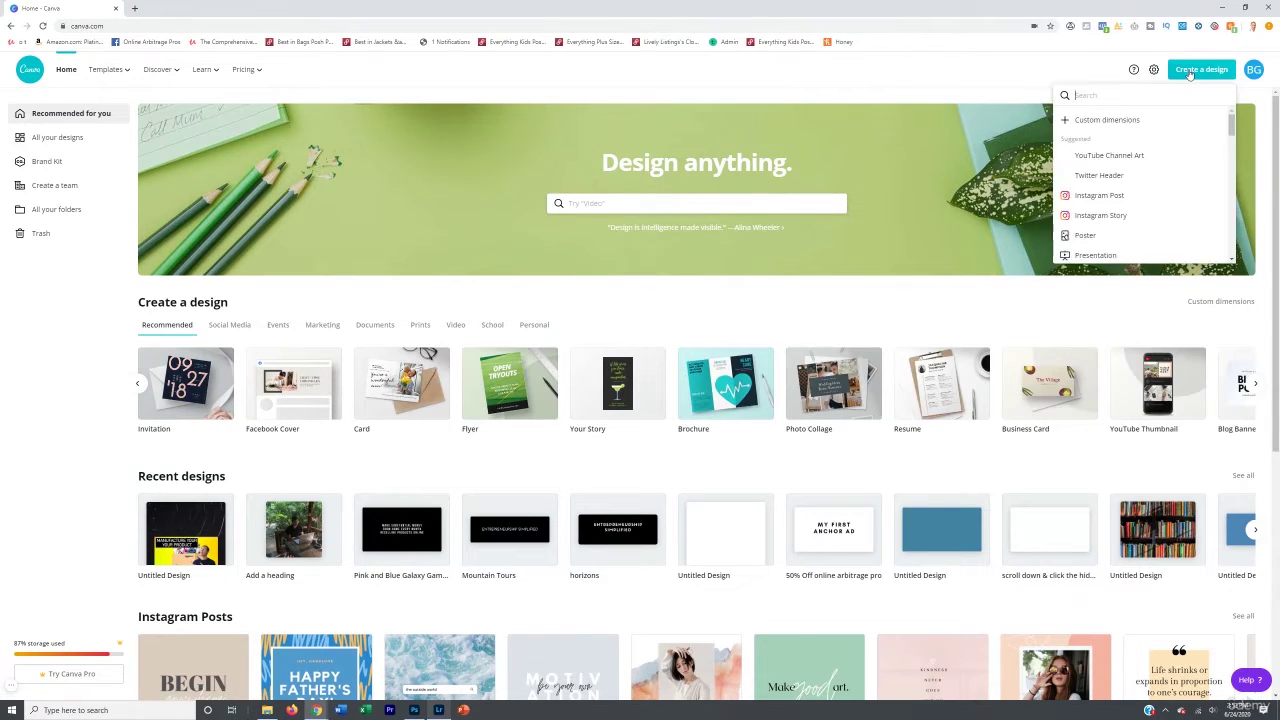
{"action": "left_click", "coordinate": [1095, 124]}
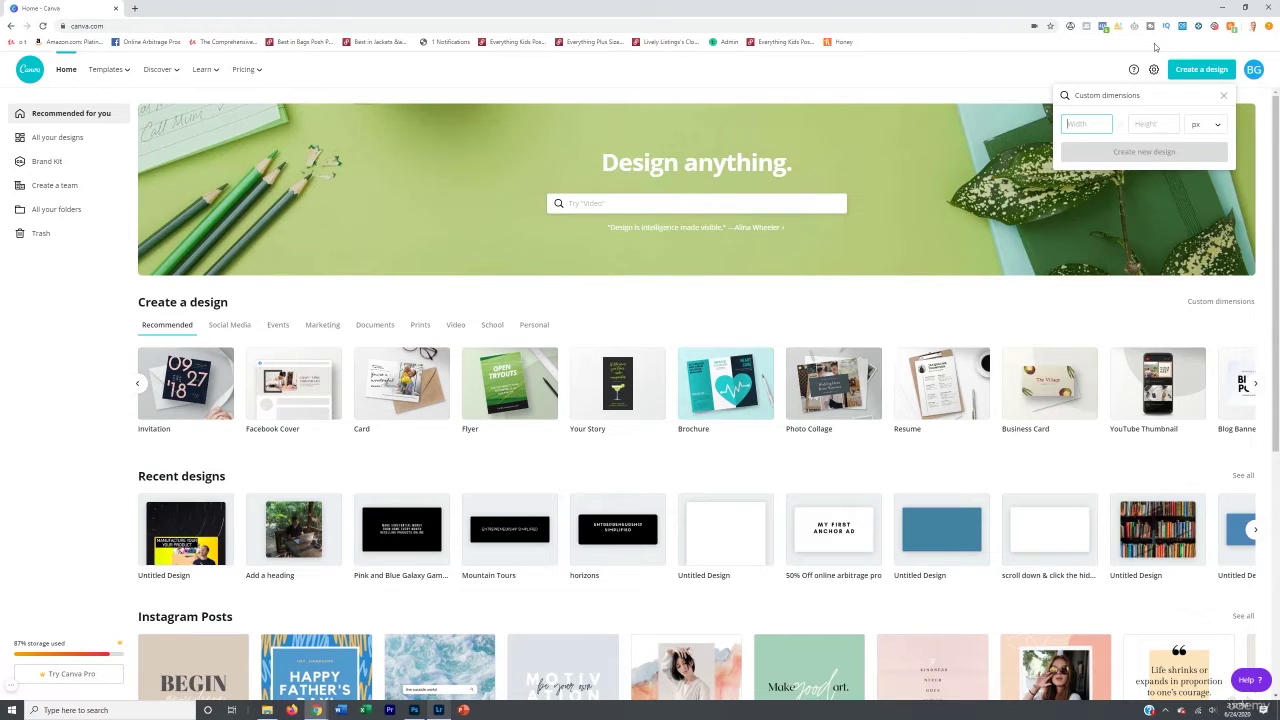
{"action": "type", "text": "9"}
{"action": "type", "text": "920"}
{"action": "key", "text": "Tab"}
{"action": "type", "text": "1080"}
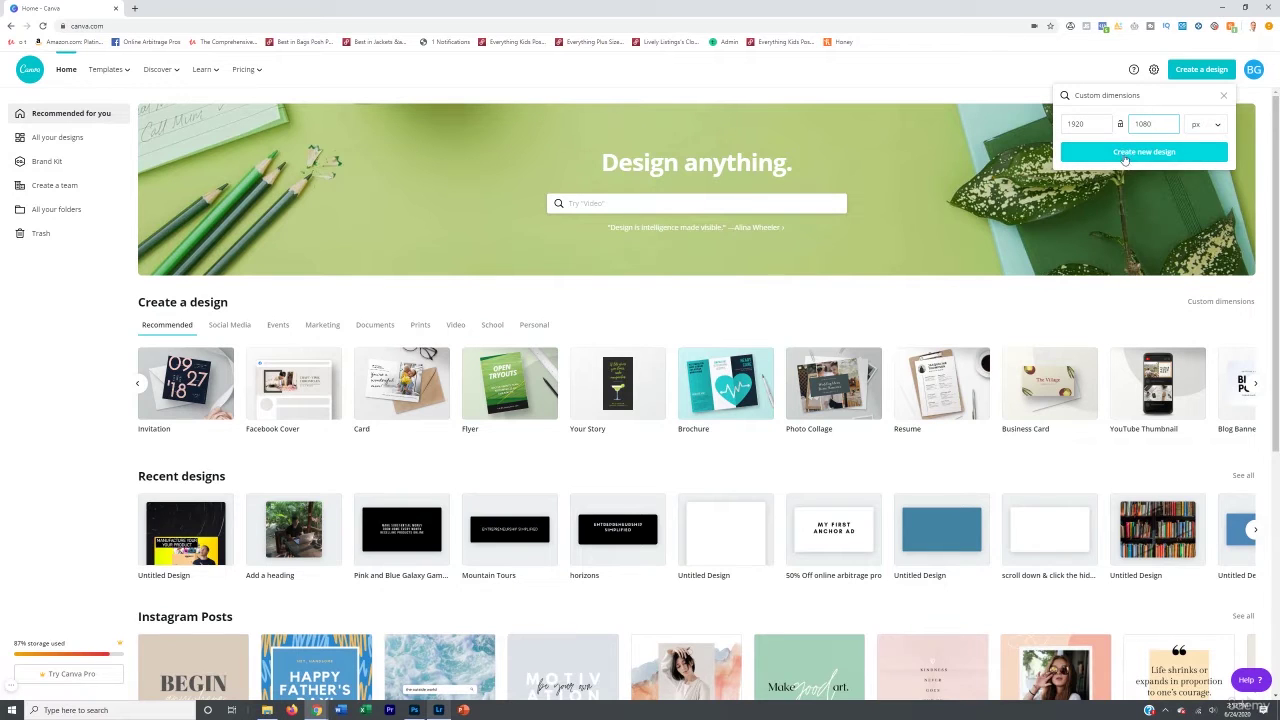
{"action": "left_click", "coordinate": [1125, 155]}
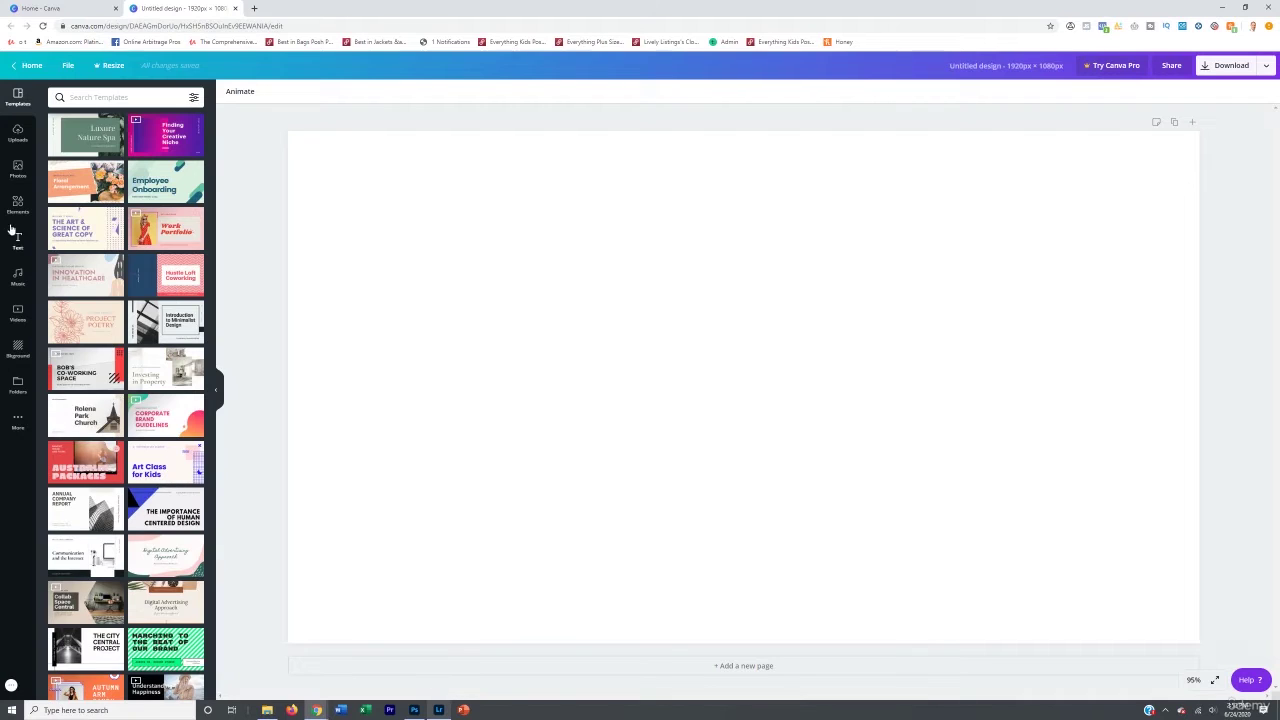
Show the uploaded images, glance at the Background options, then return to Uploads.
{"action": "left_click", "coordinate": [18, 133]}
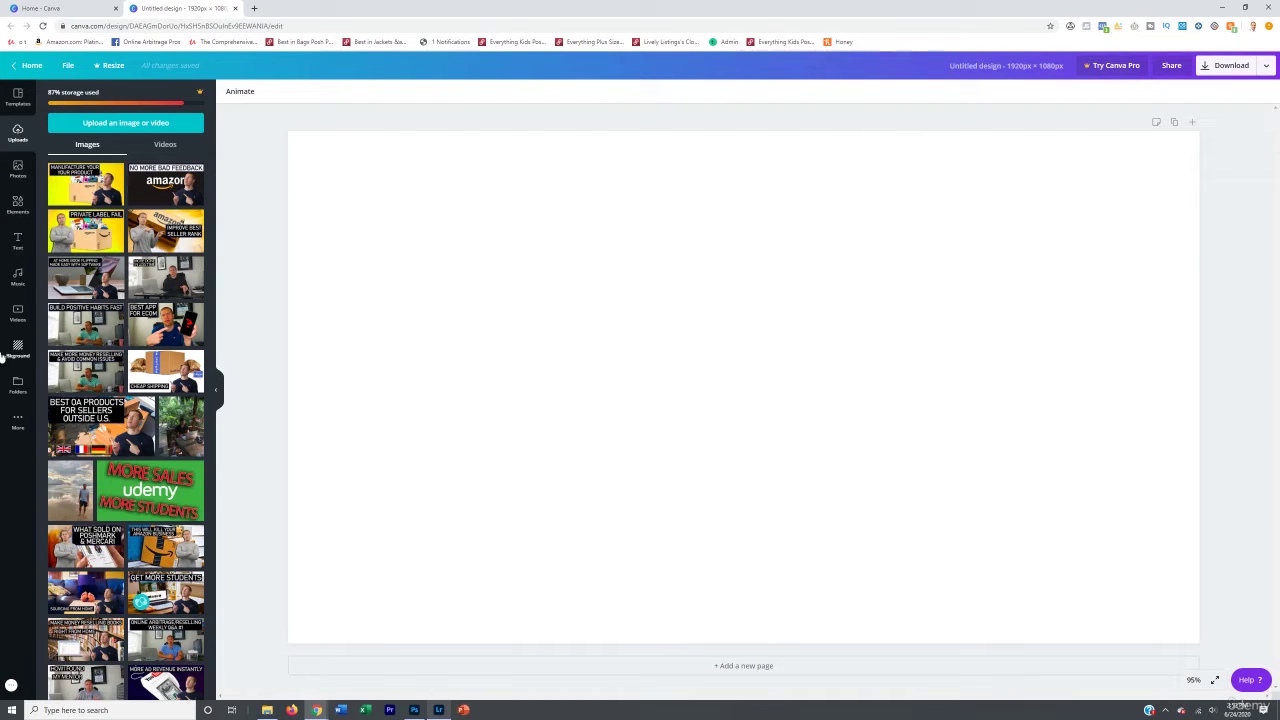
{"action": "left_click", "coordinate": [629, 350]}
{"action": "left_click", "coordinate": [17, 349]}
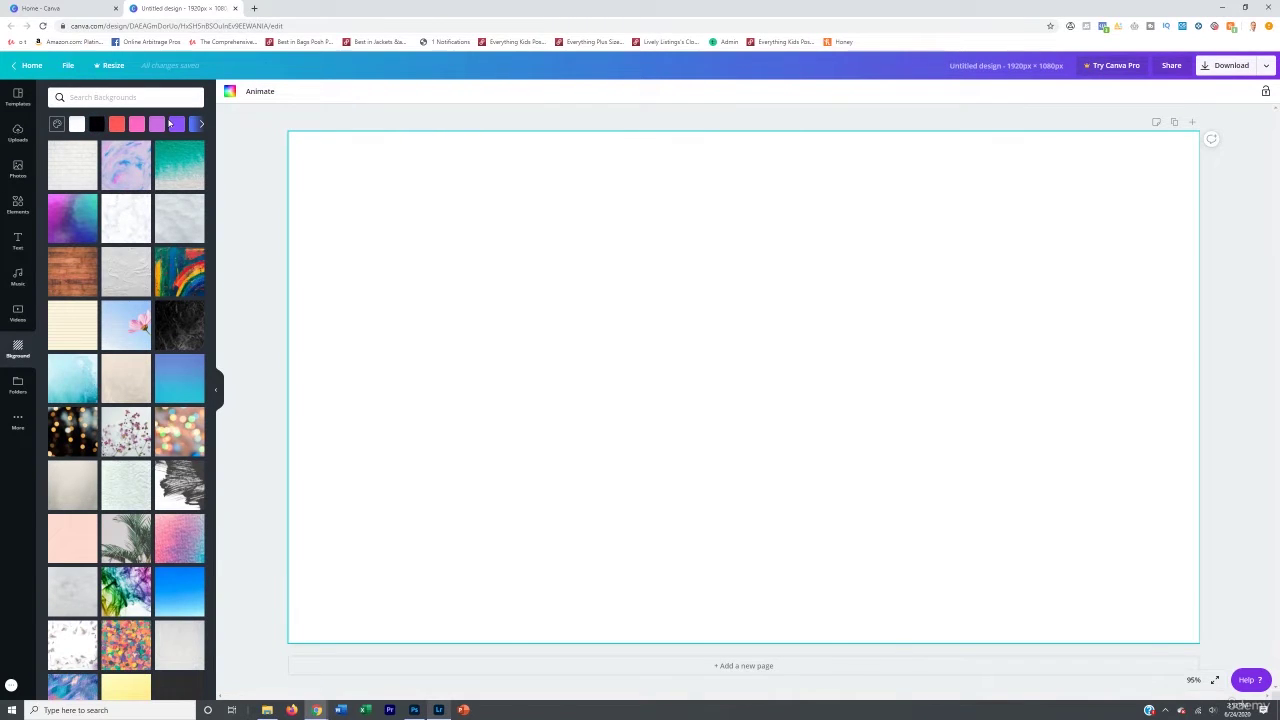
{"action": "left_click", "coordinate": [17, 133]}
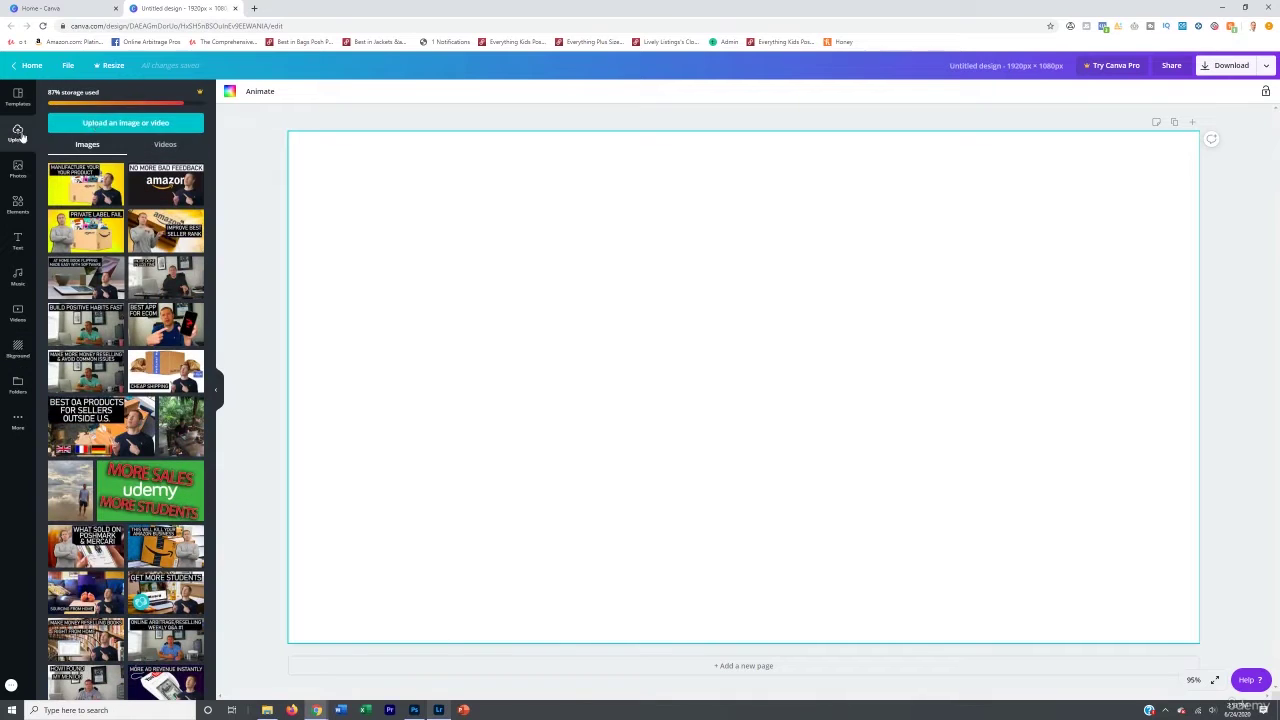
Upload the river photo from the Downloads folder through the Open dialog.
{"action": "left_click", "coordinate": [140, 124]}
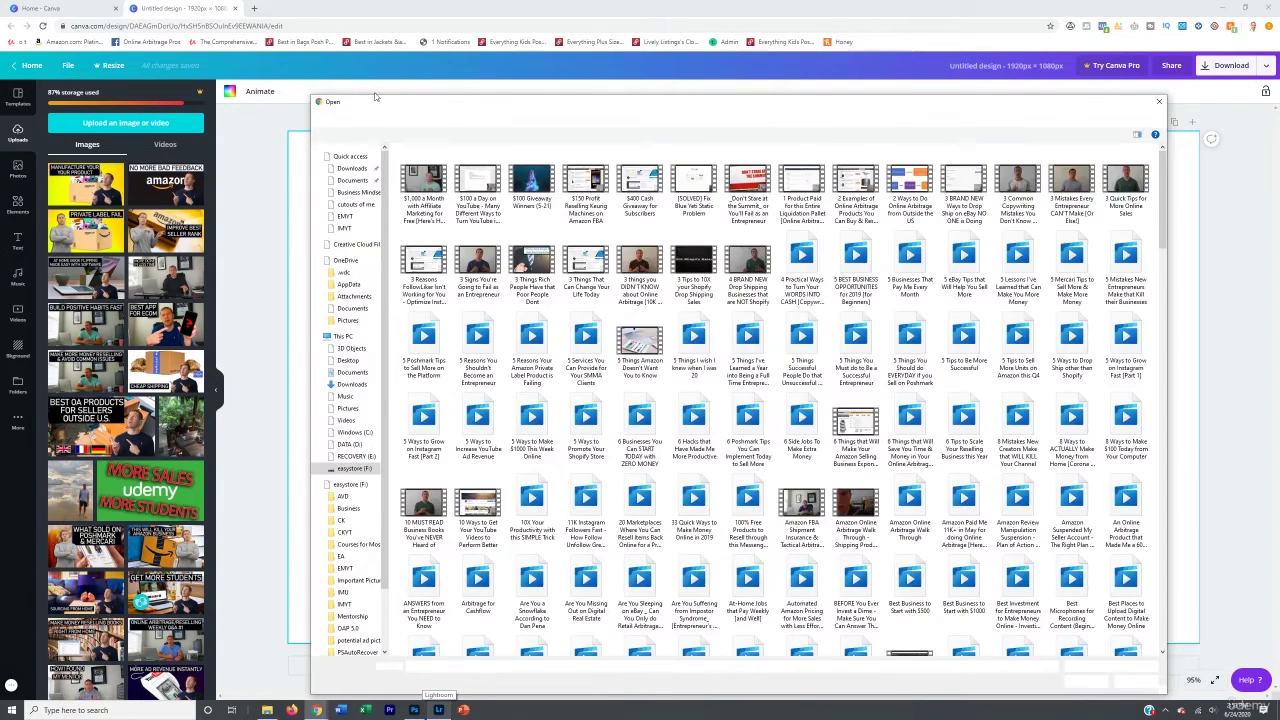
{"action": "left_click_drag", "start_coordinate": [379, 104], "coordinate": [340, 603]}
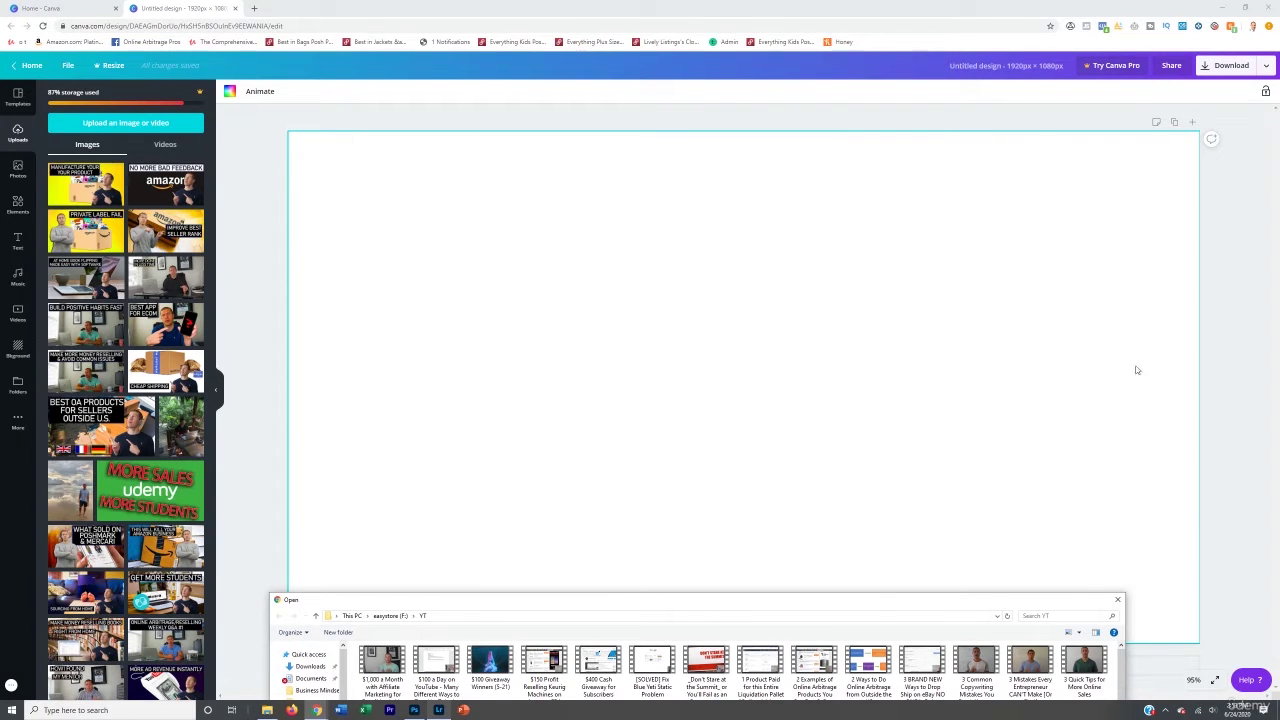
{"action": "left_click_drag", "start_coordinate": [778, 601], "coordinate": [778, 103]}
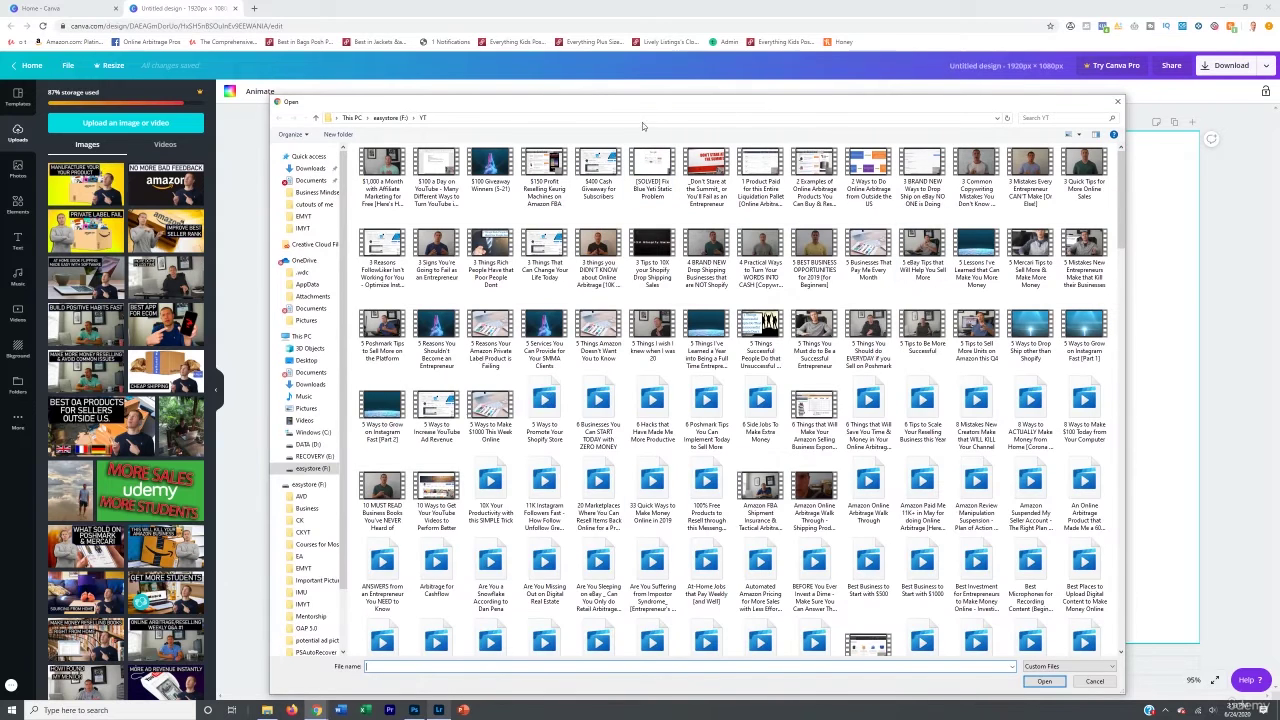
{"action": "left_click", "coordinate": [308, 169]}
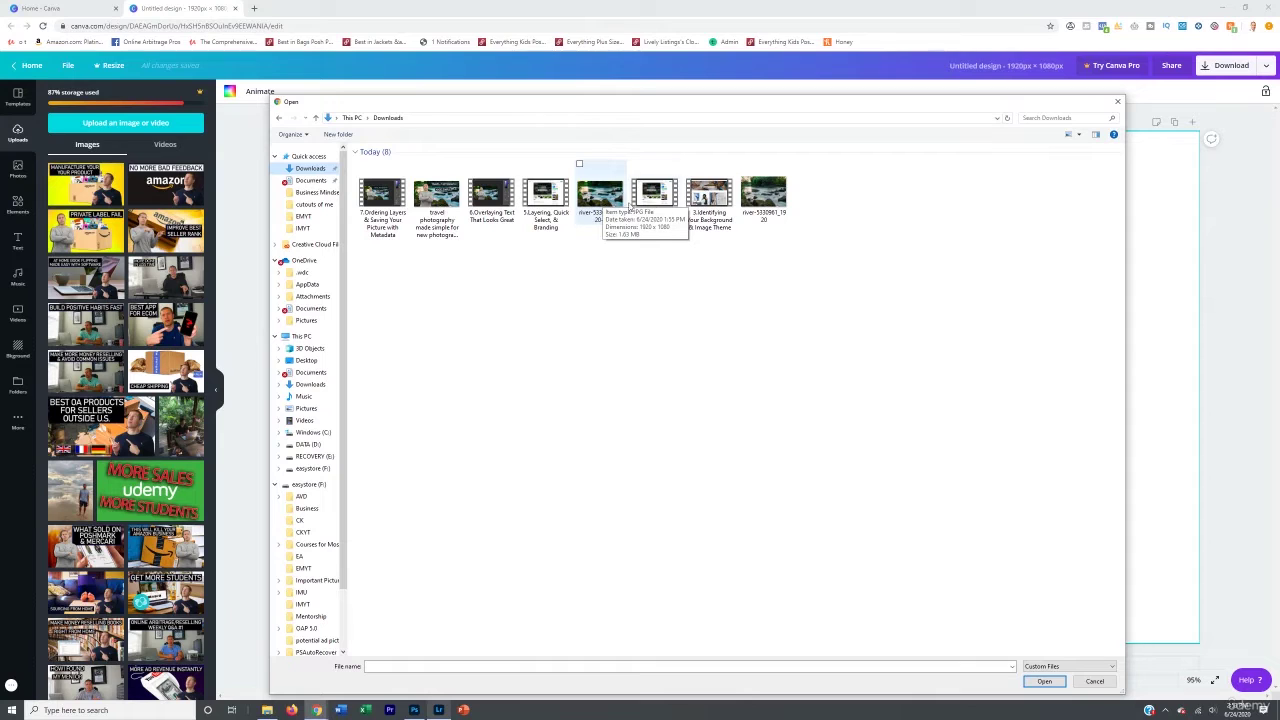
{"action": "double_click", "coordinate": [760, 203]}
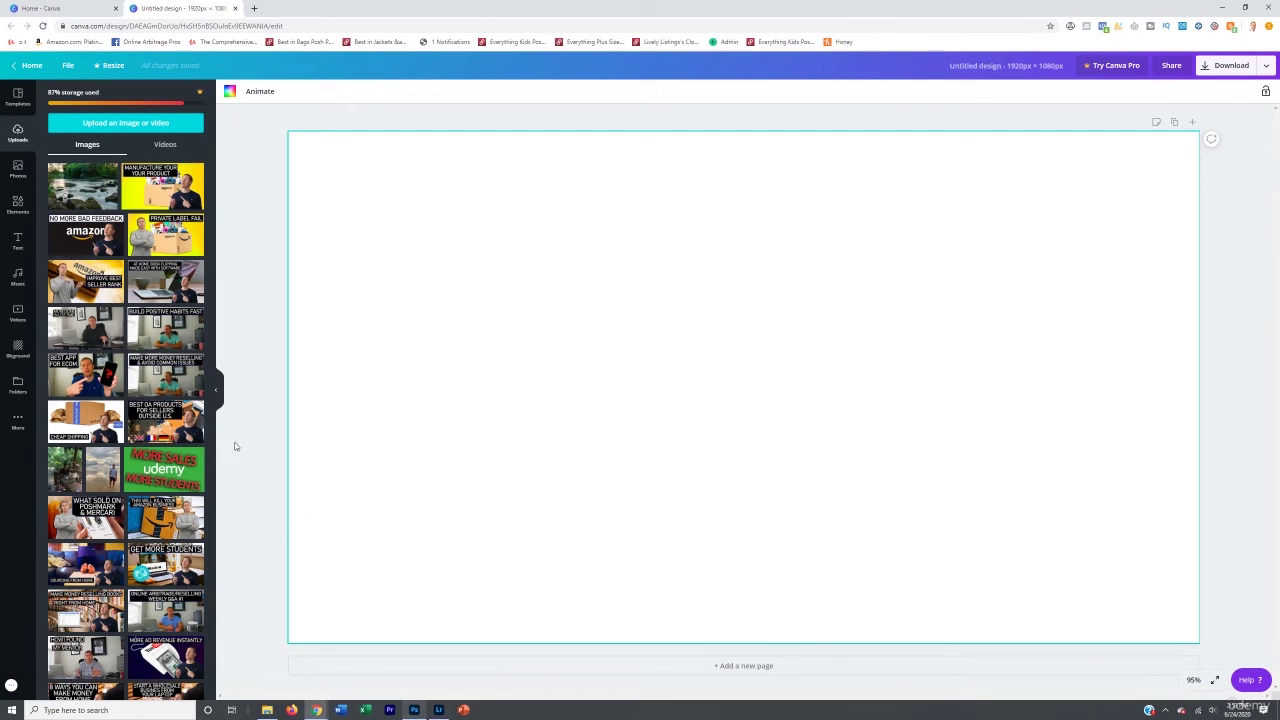
Add the river photo to the page and stretch it across the full canvas.
{"action": "left_click", "coordinate": [87, 207]}
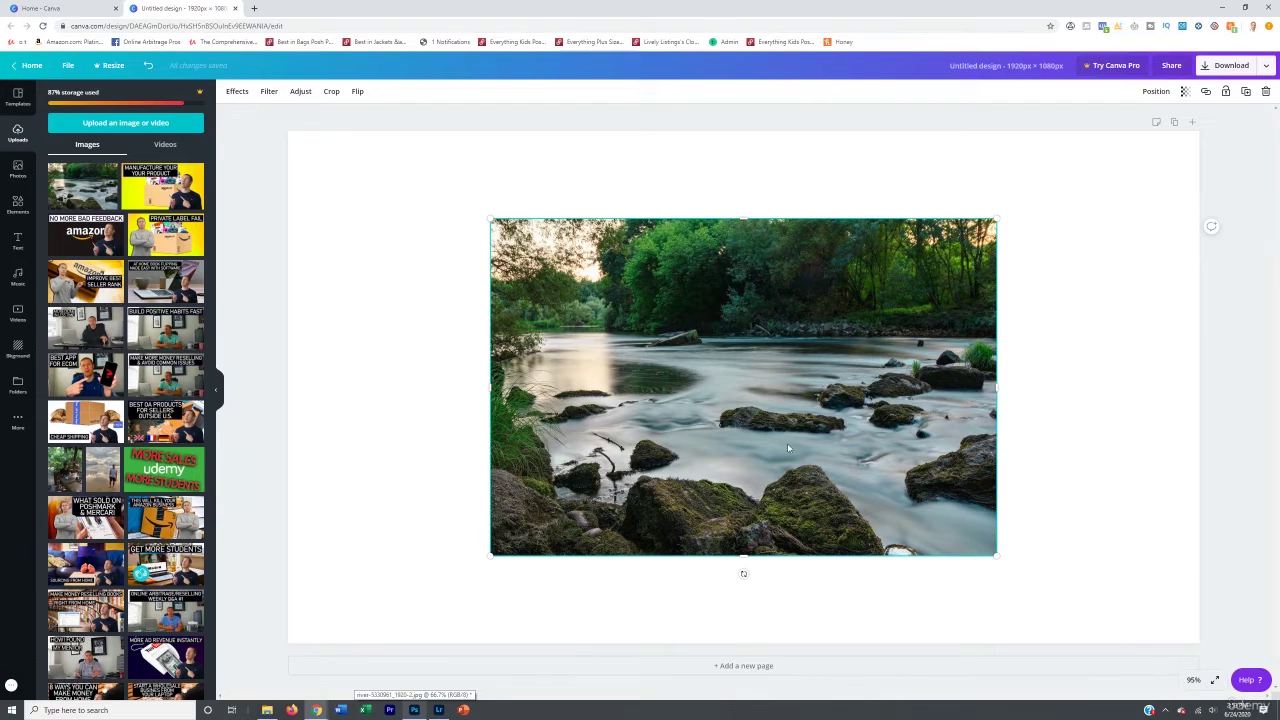
{"action": "left_click_drag", "start_coordinate": [806, 440], "coordinate": [761, 432]}
{"action": "left_click_drag", "start_coordinate": [955, 216], "coordinate": [1265, 130]}
{"action": "left_click_drag", "start_coordinate": [1120, 380], "coordinate": [979, 332]}
{"action": "left_click_drag", "start_coordinate": [1117, 657], "coordinate": [1205, 690]}
{"action": "left_click_drag", "start_coordinate": [1157, 614], "coordinate": [1089, 517]}
Reselect the river photo, enter crop mode, and confirm the crop.
{"action": "left_click", "coordinate": [252, 249]}
{"action": "left_click", "coordinate": [414, 419]}
{"action": "double_click", "coordinate": [423, 418]}
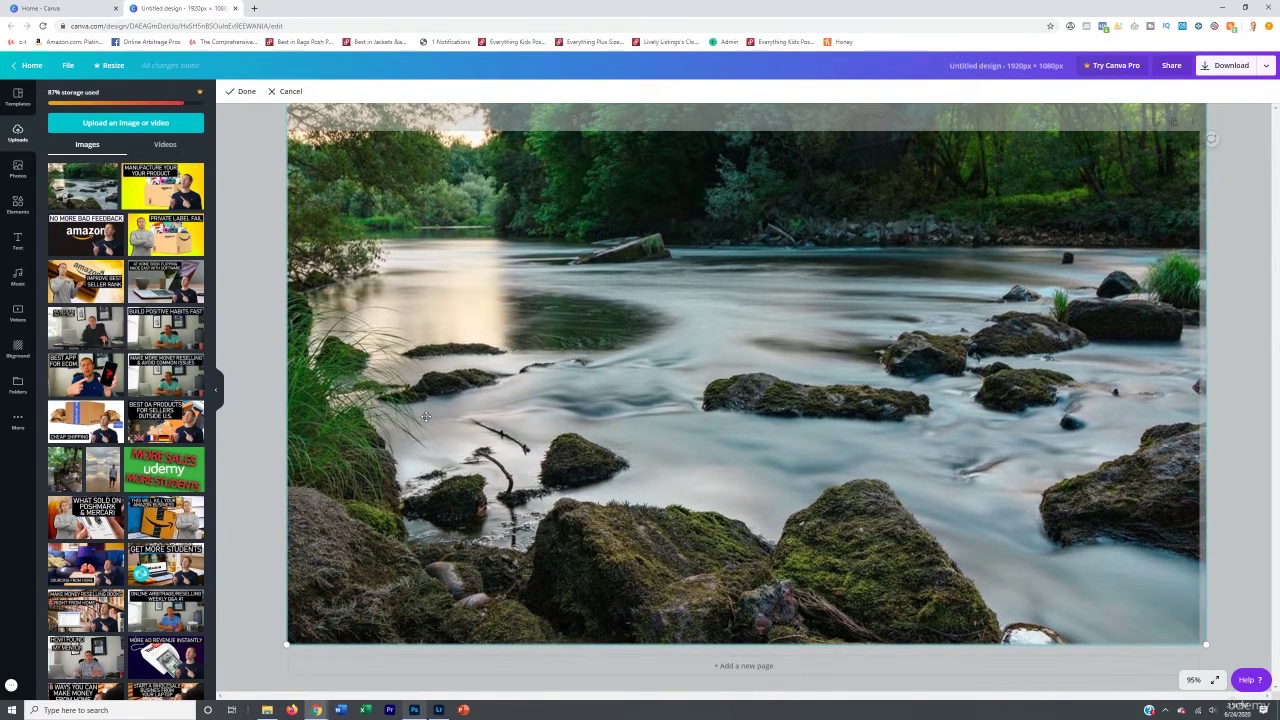
{"action": "left_click", "coordinate": [271, 358]}
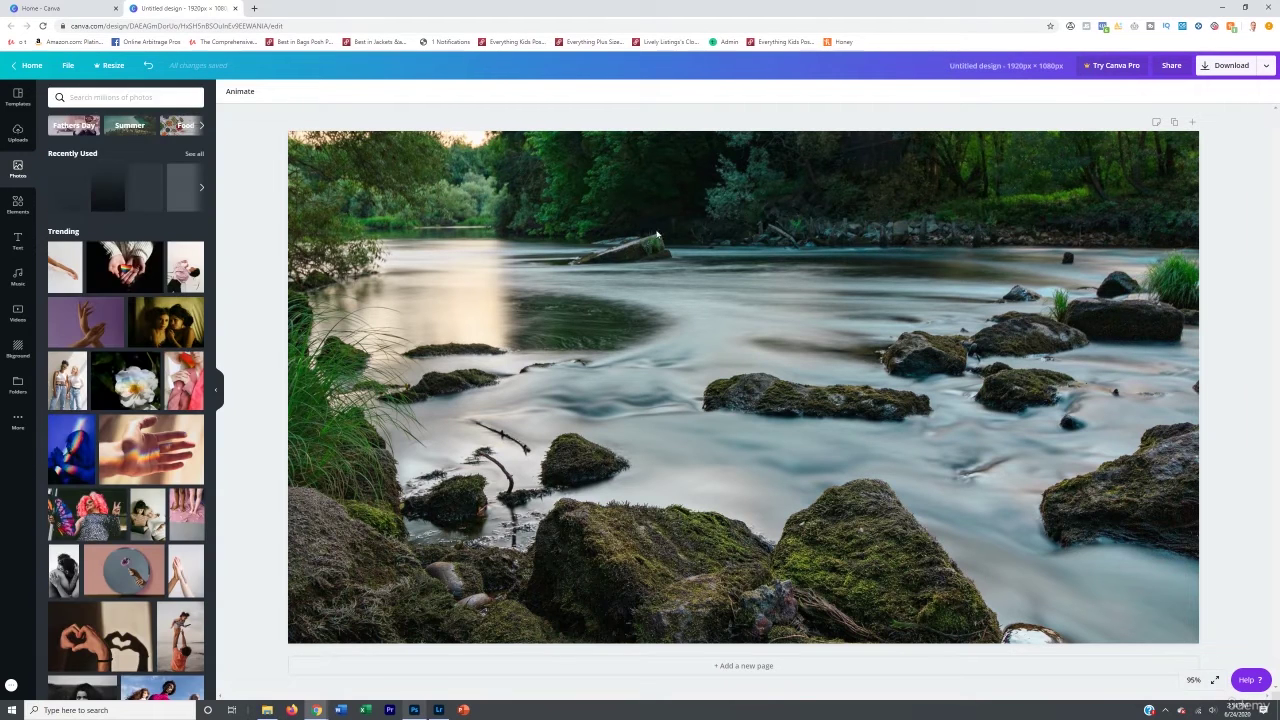
Boost the river photo's contrast and saturation in Adjust, then compare against the Lightroom edit.
{"action": "left_click", "coordinate": [660, 378]}
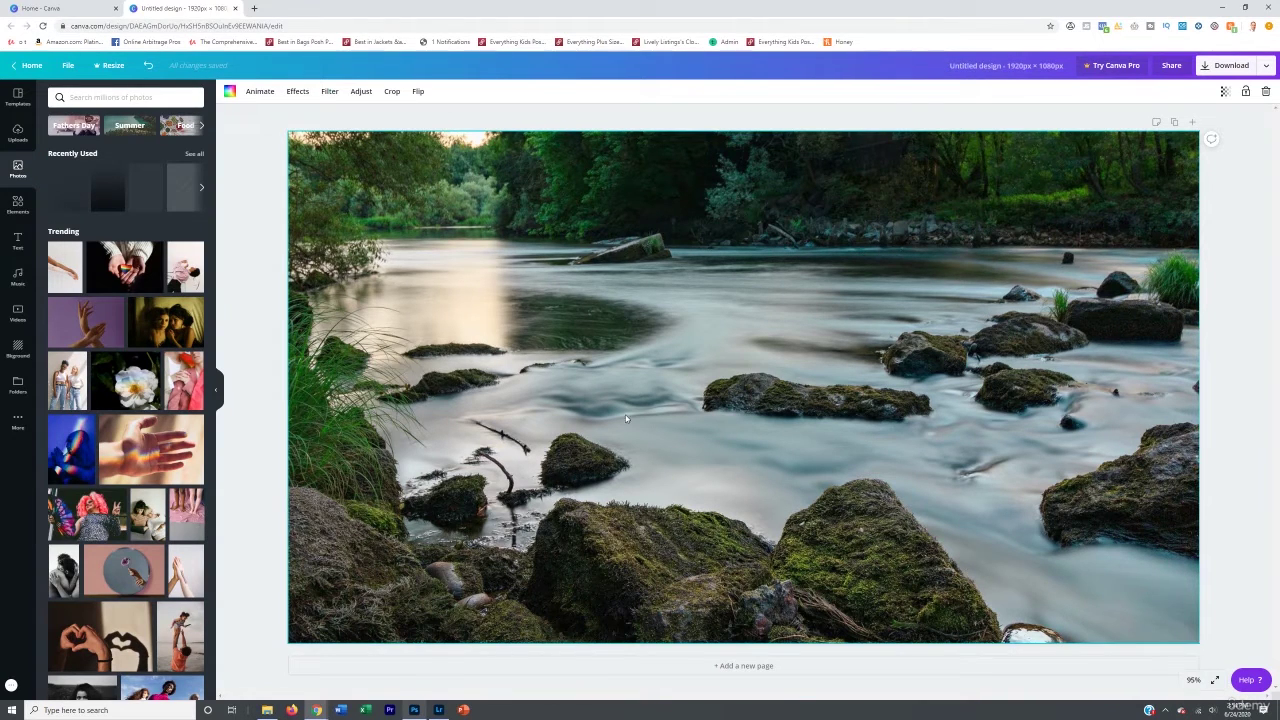
{"action": "left_click", "coordinate": [361, 93]}
{"action": "left_click_drag", "start_coordinate": [132, 139], "coordinate": [156, 137]}
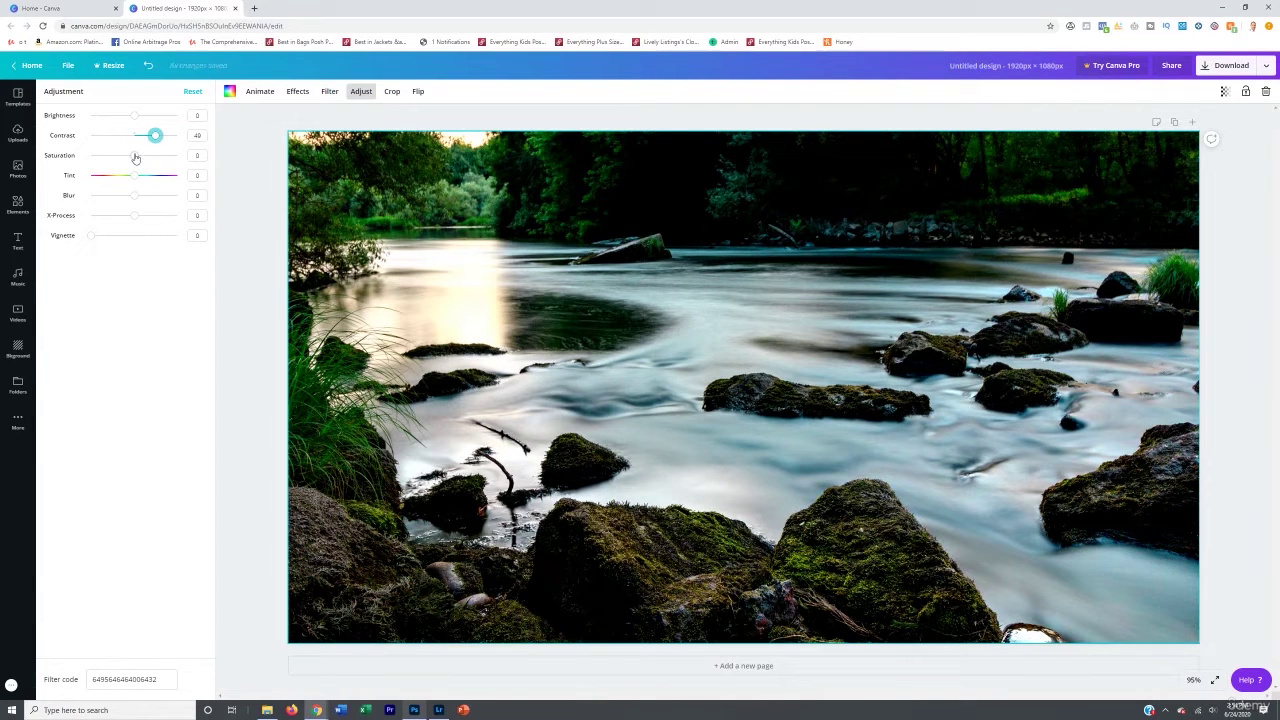
{"action": "left_click_drag", "start_coordinate": [135, 155], "coordinate": [151, 155]}
{"action": "mouse_move", "coordinate": [135, 115]}
{"action": "left_mouse_down"}
{"action": "mouse_move", "coordinate": [166, 115]}
{"action": "mouse_move", "coordinate": [134, 115]}
{"action": "left_mouse_up"}
{"action": "mouse_move", "coordinate": [133, 178]}
{"action": "left_mouse_down"}
{"action": "mouse_move", "coordinate": [158, 178]}
{"action": "mouse_move", "coordinate": [137, 175]}
{"action": "left_mouse_up"}
{"action": "left_click", "coordinate": [441, 710]}
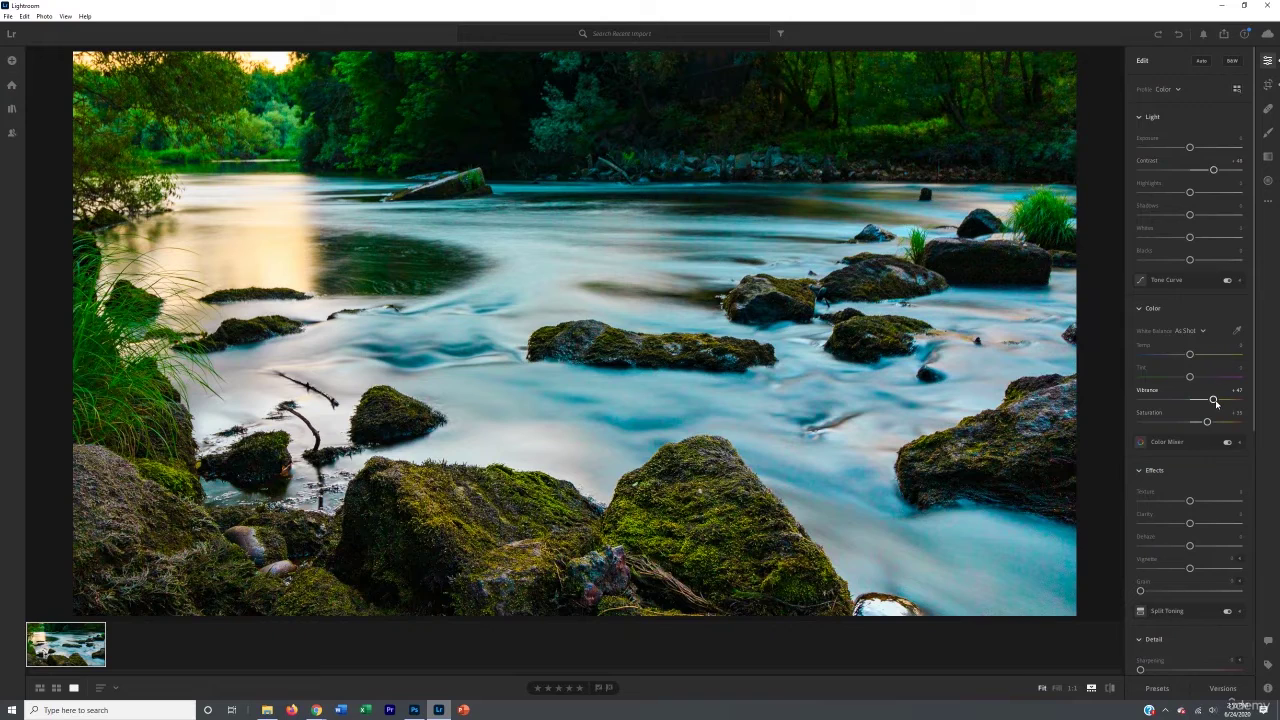
{"action": "left_click", "coordinate": [1221, 5]}
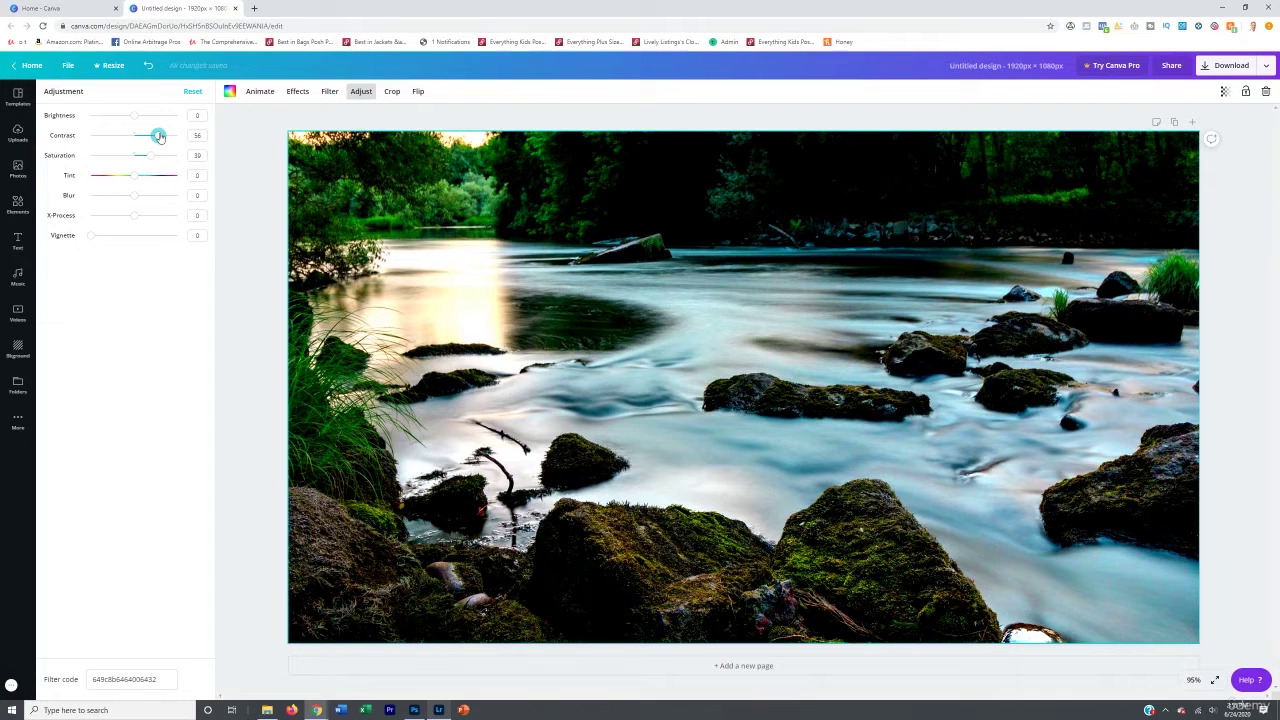
Ease the photo back to contrast 48 and saturation 31, and close Adjust.
{"action": "left_click_drag", "start_coordinate": [152, 157], "coordinate": [148, 157]}
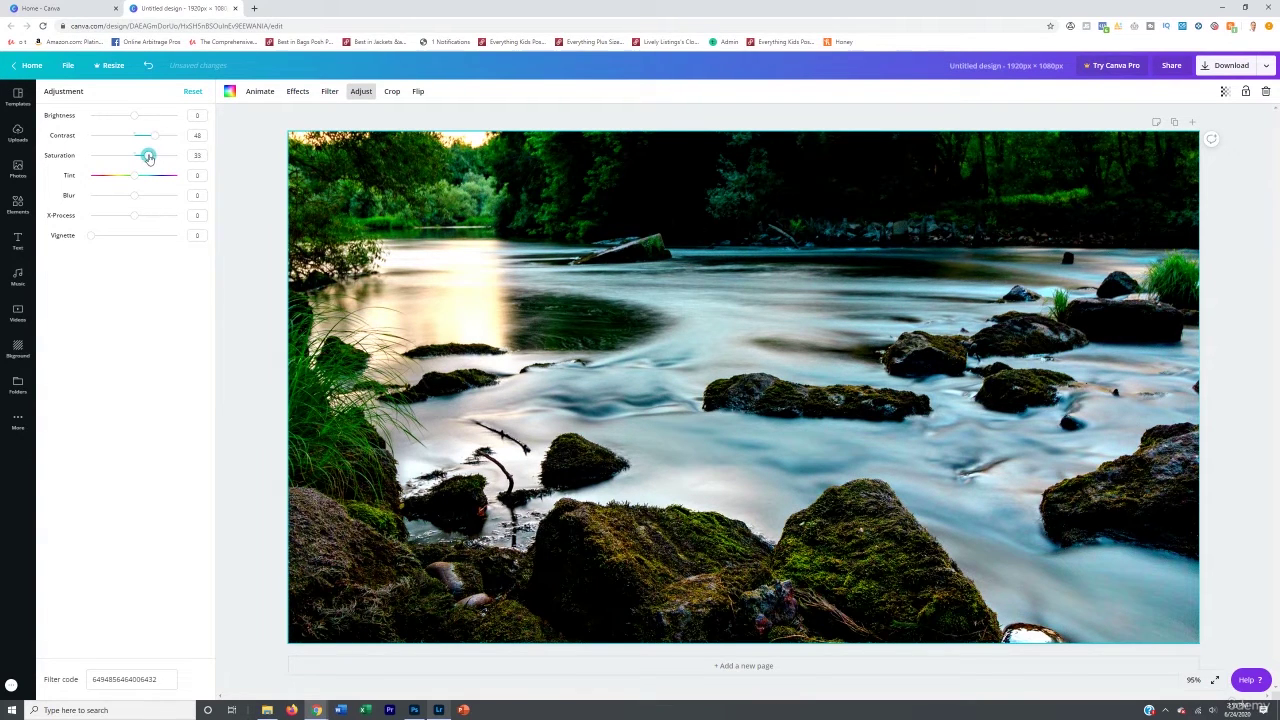
{"action": "left_click", "coordinate": [228, 169]}
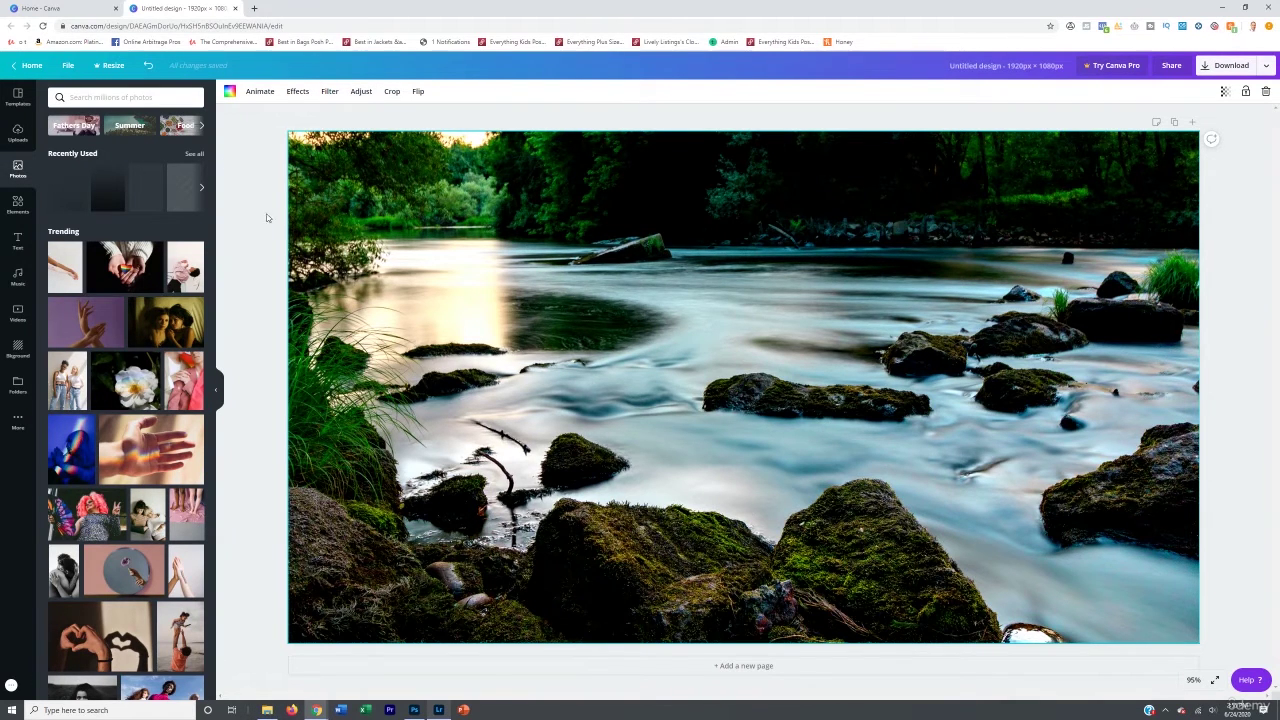
Add a heading and replace its text with 'Travel Photography' and 'Made Simple' on two lines.
{"action": "left_click", "coordinate": [22, 240]}
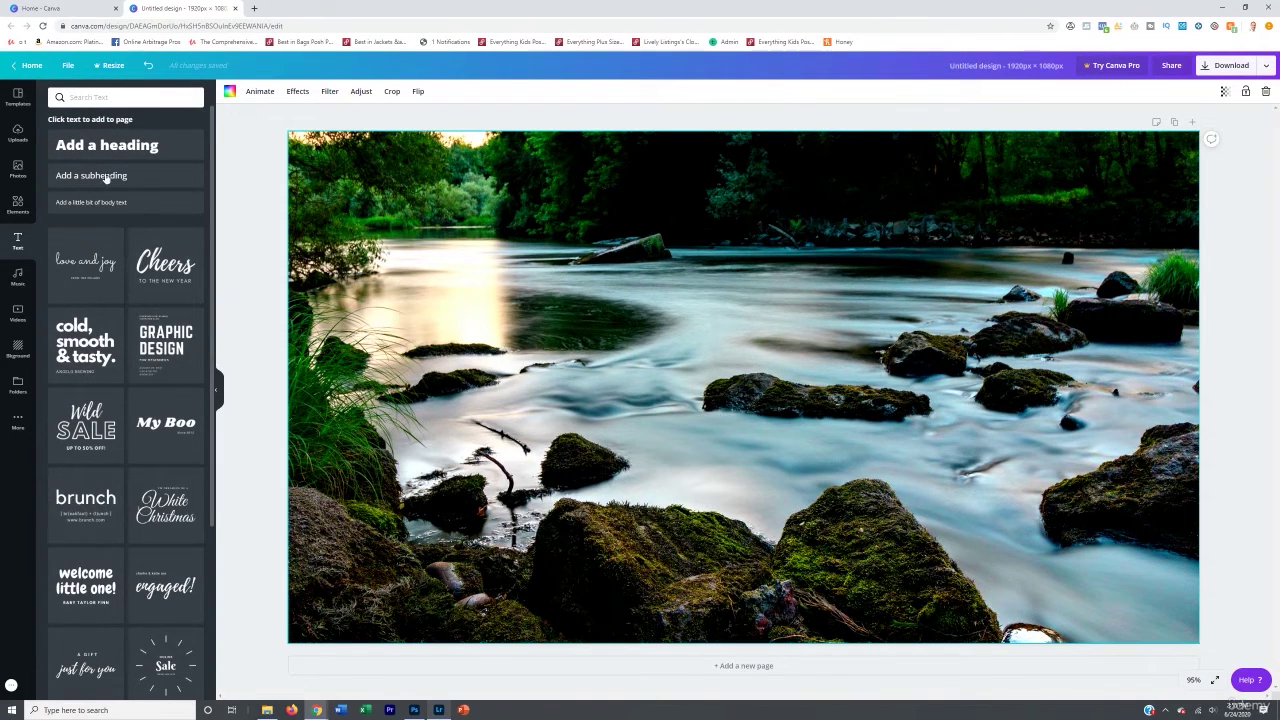
{"action": "left_click", "coordinate": [147, 148]}
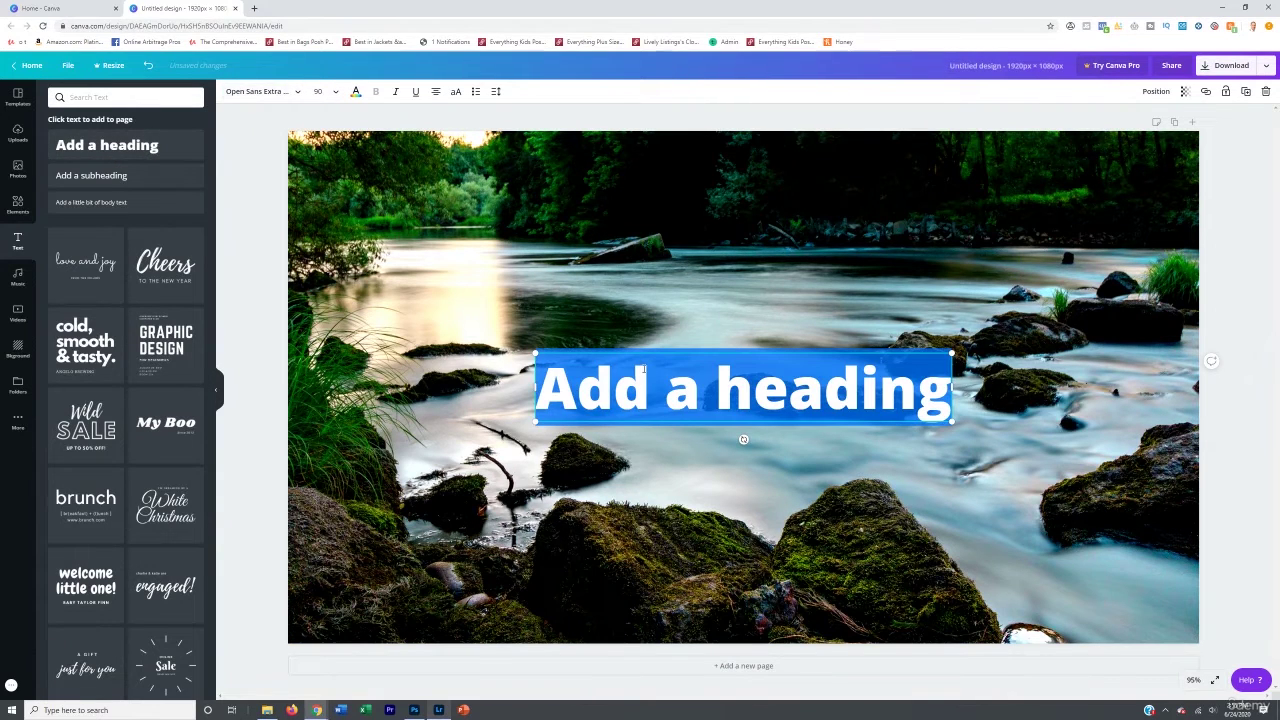
{"action": "key", "text": "Escape"}
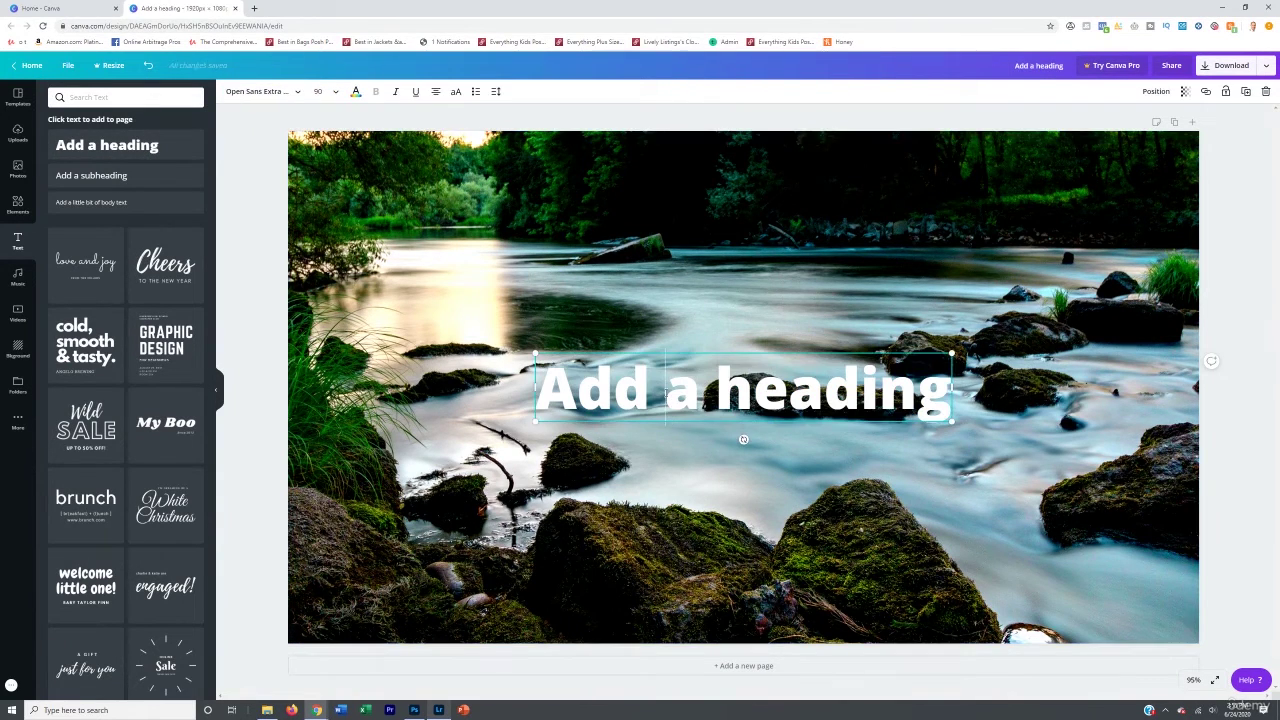
{"action": "left_click_drag", "start_coordinate": [551, 385], "coordinate": [946, 392]}
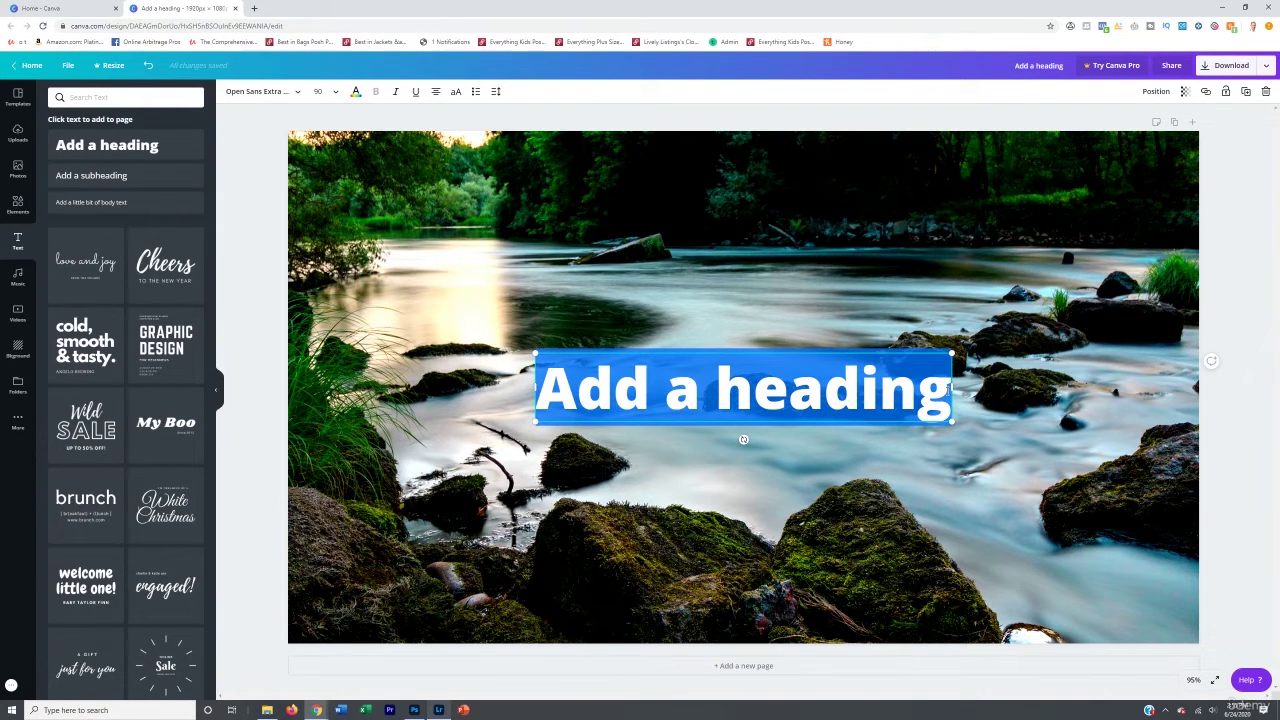
{"action": "type", "text": "P"}
{"action": "key", "text": "BackSpace"}
{"action": "type", "text": "Travel"}
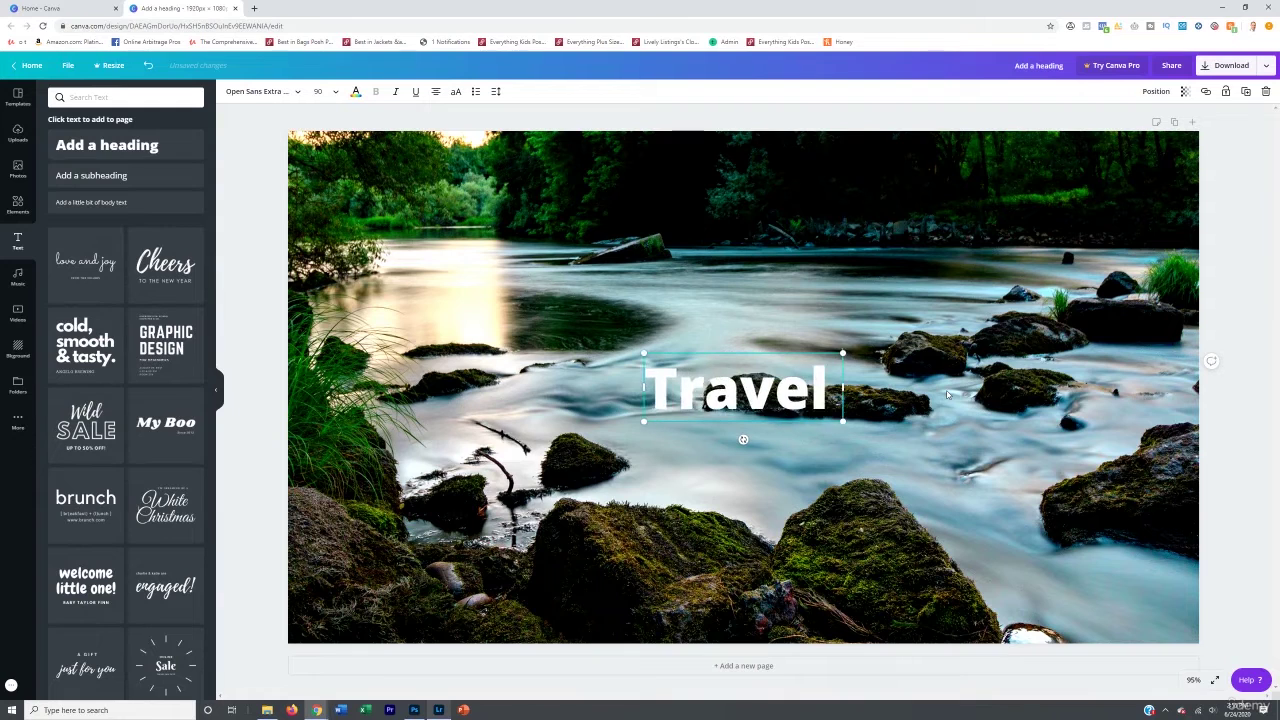
{"action": "type", "text": " Photogra"}
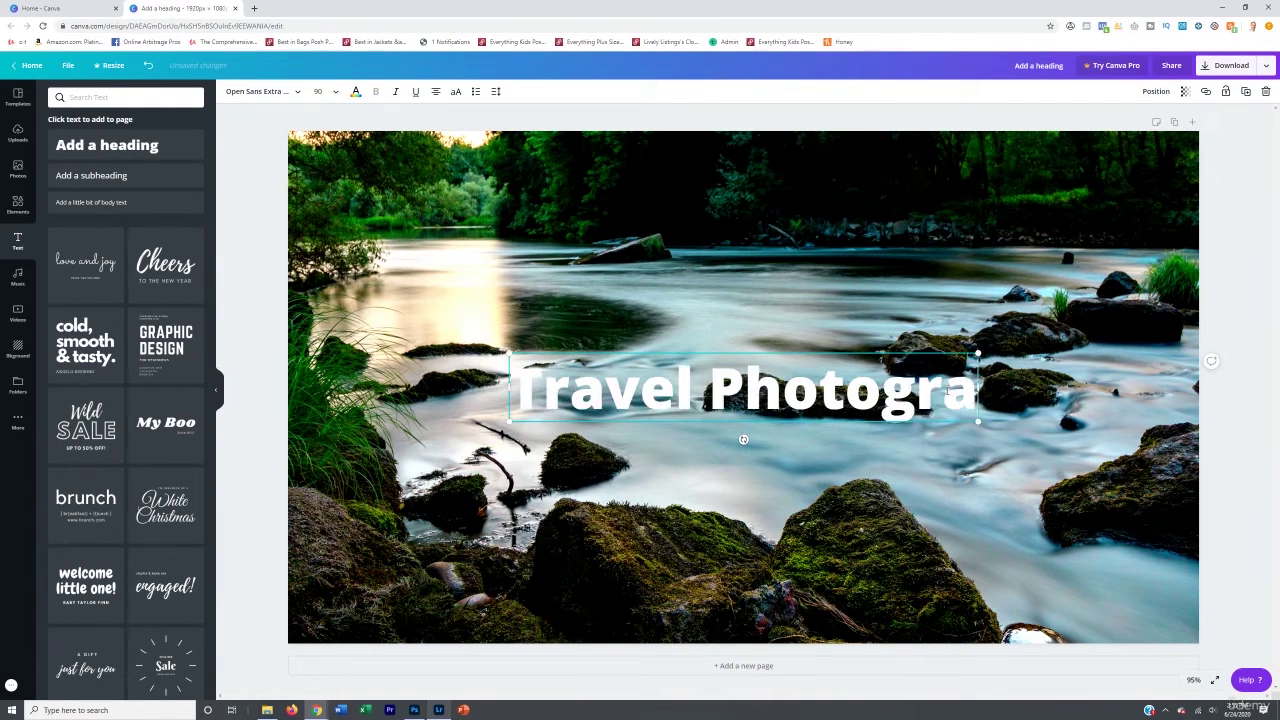
{"action": "type", "text": "phy"}
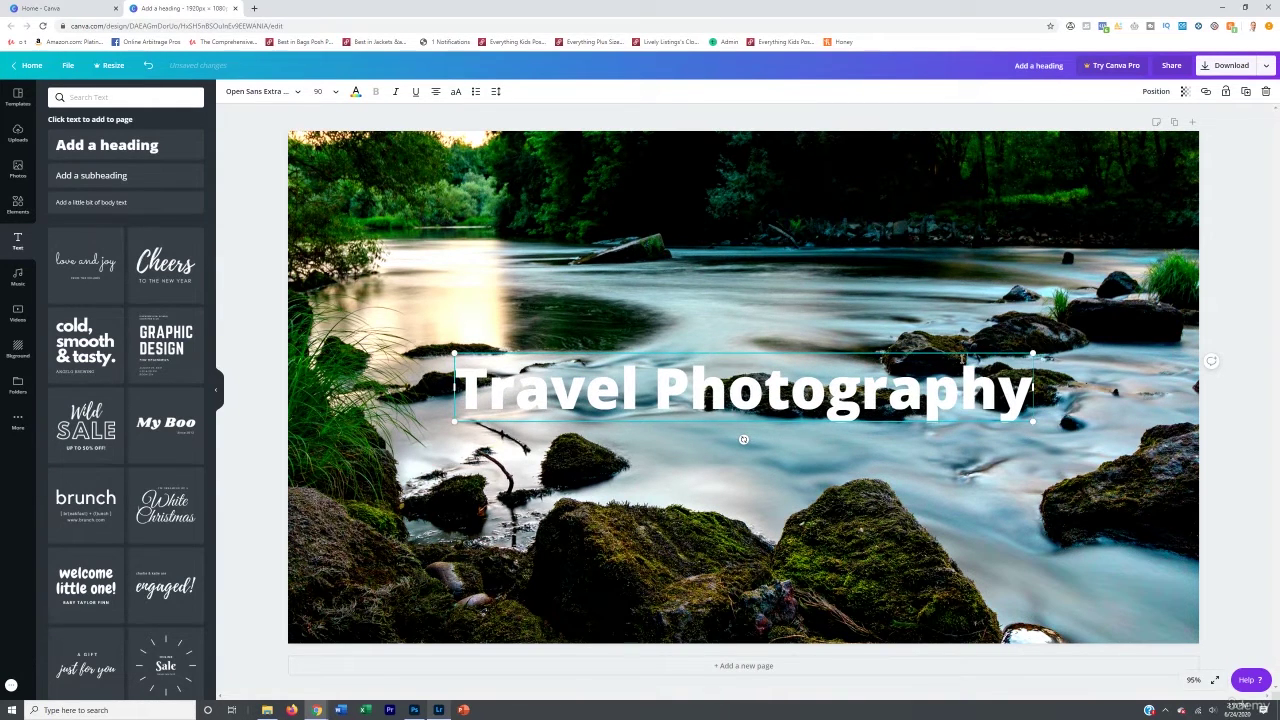
{"action": "key", "text": "Return"}
{"action": "type", "text": "Made Simple"}
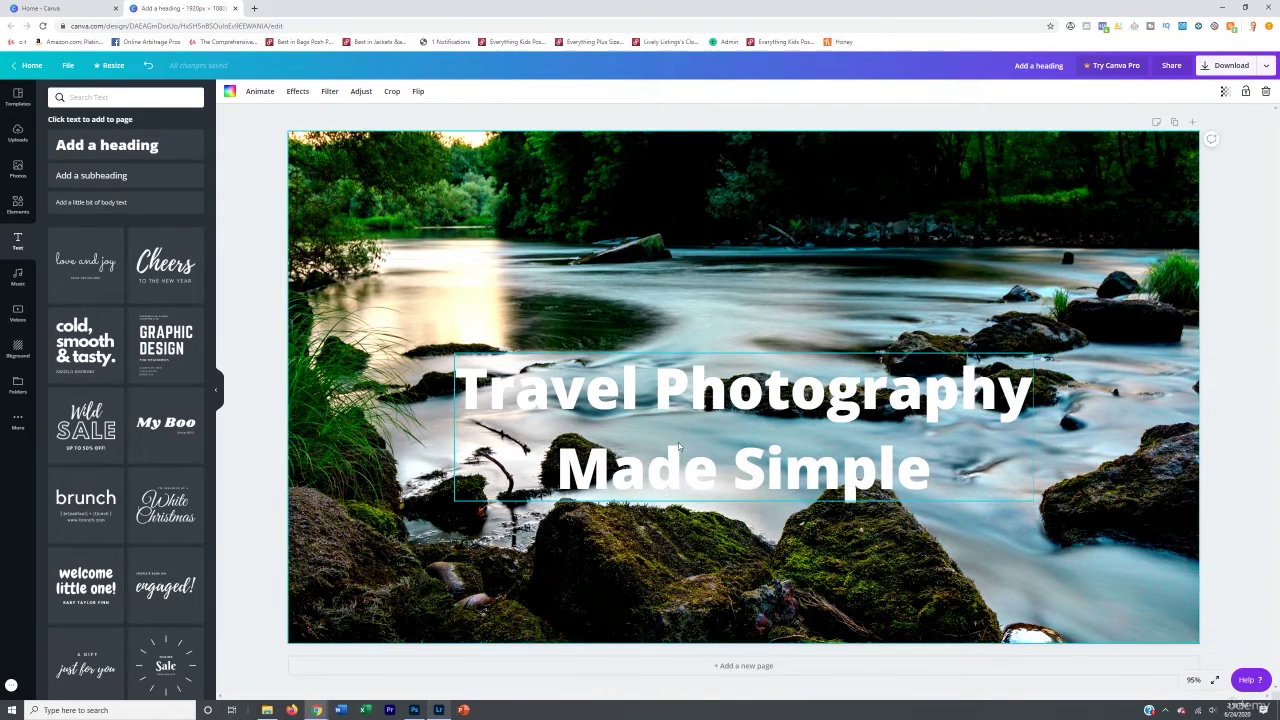
Move the two-line heading to the photo's top-right corner.
{"action": "left_click_drag", "start_coordinate": [694, 412], "coordinate": [843, 194]}
{"action": "key", "text": "Escape"}
{"action": "left_click", "coordinate": [714, 198]}
Check the heading's font, colour and size lists without changing them, then deselect it.
{"action": "left_click", "coordinate": [258, 91]}
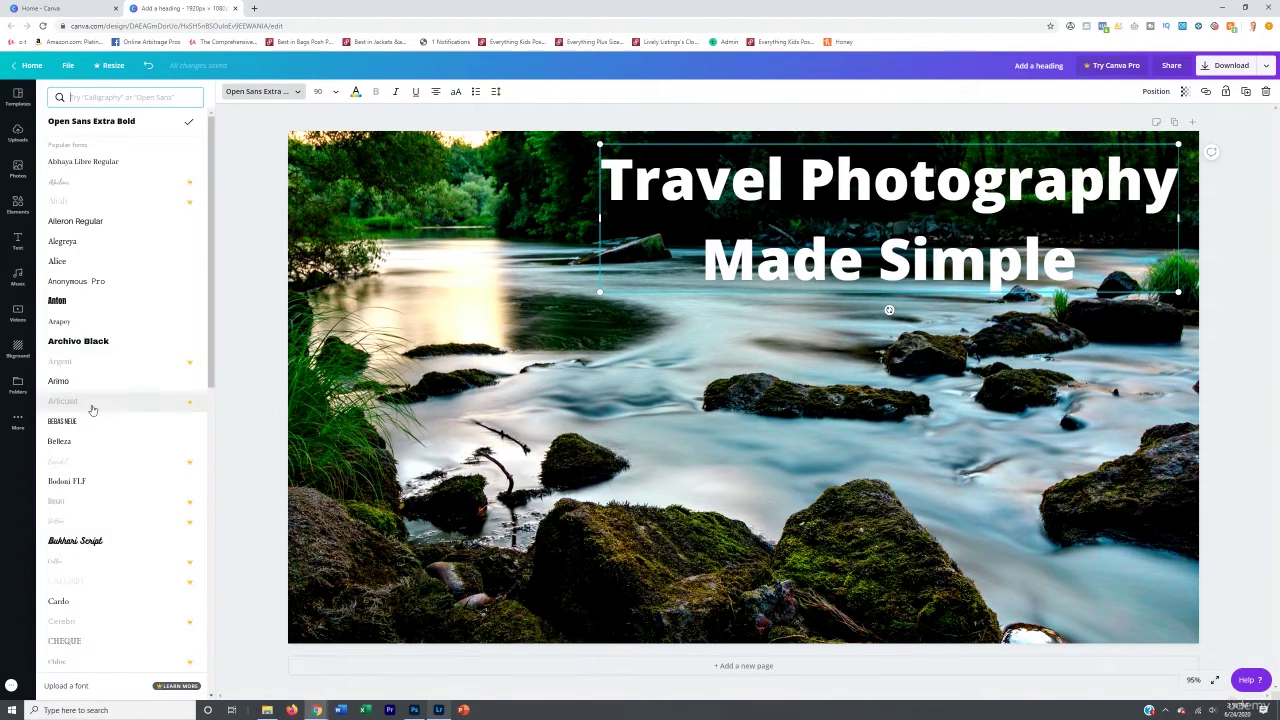
{"action": "scroll", "coordinate": [91, 428], "scroll_direction": "down", "scroll_amount": 2}
{"action": "scroll", "coordinate": [129, 317], "scroll_direction": "up", "scroll_amount": 1}
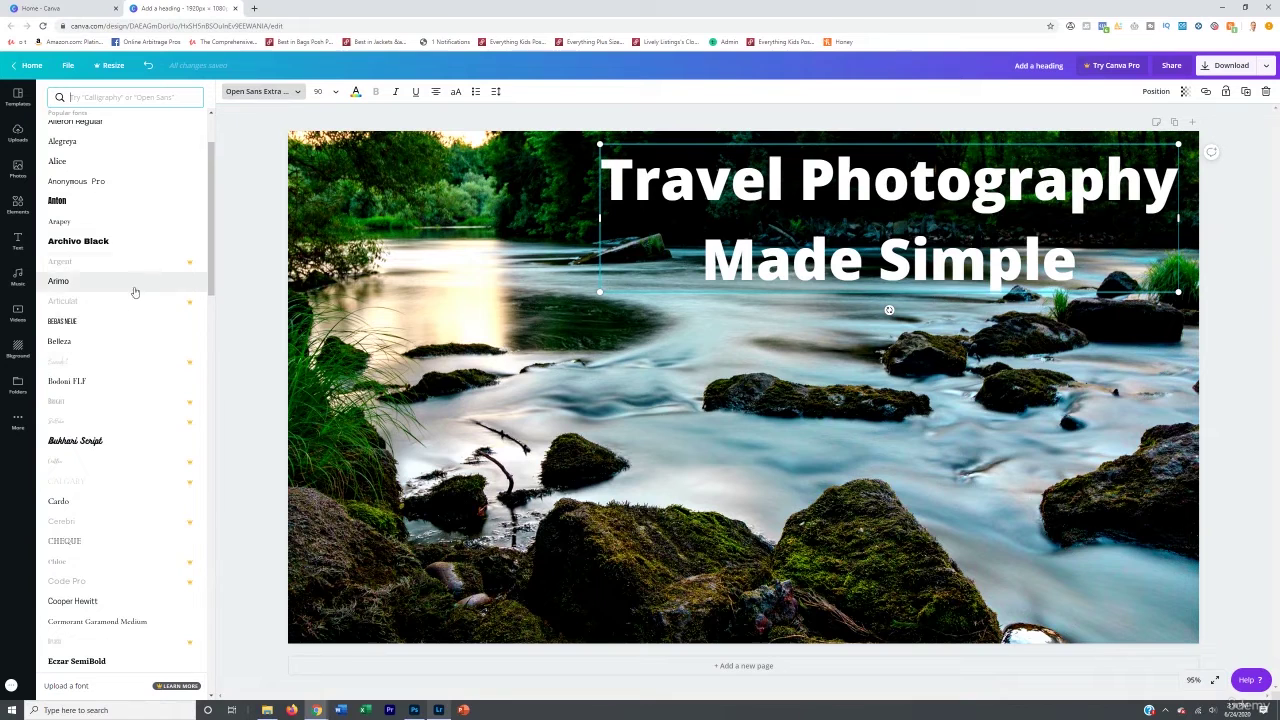
{"action": "left_click", "coordinate": [312, 123]}
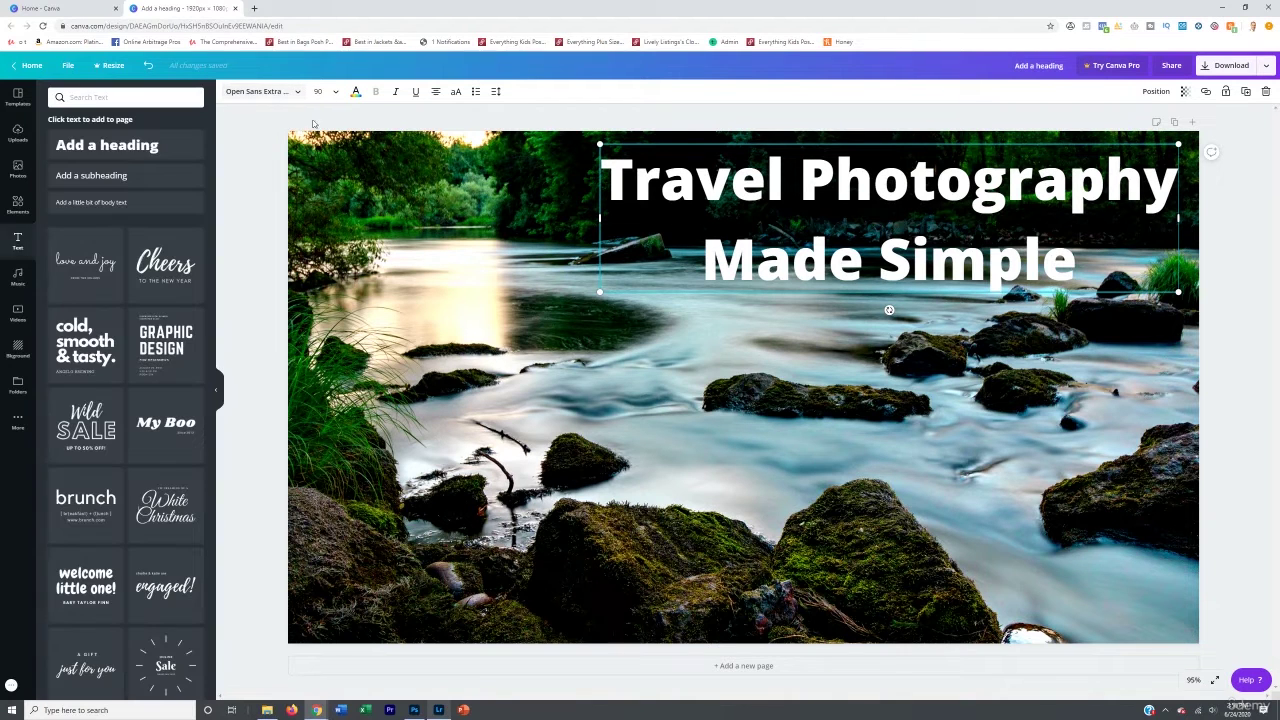
{"action": "left_click", "coordinate": [355, 92]}
{"action": "left_click", "coordinate": [336, 92]}
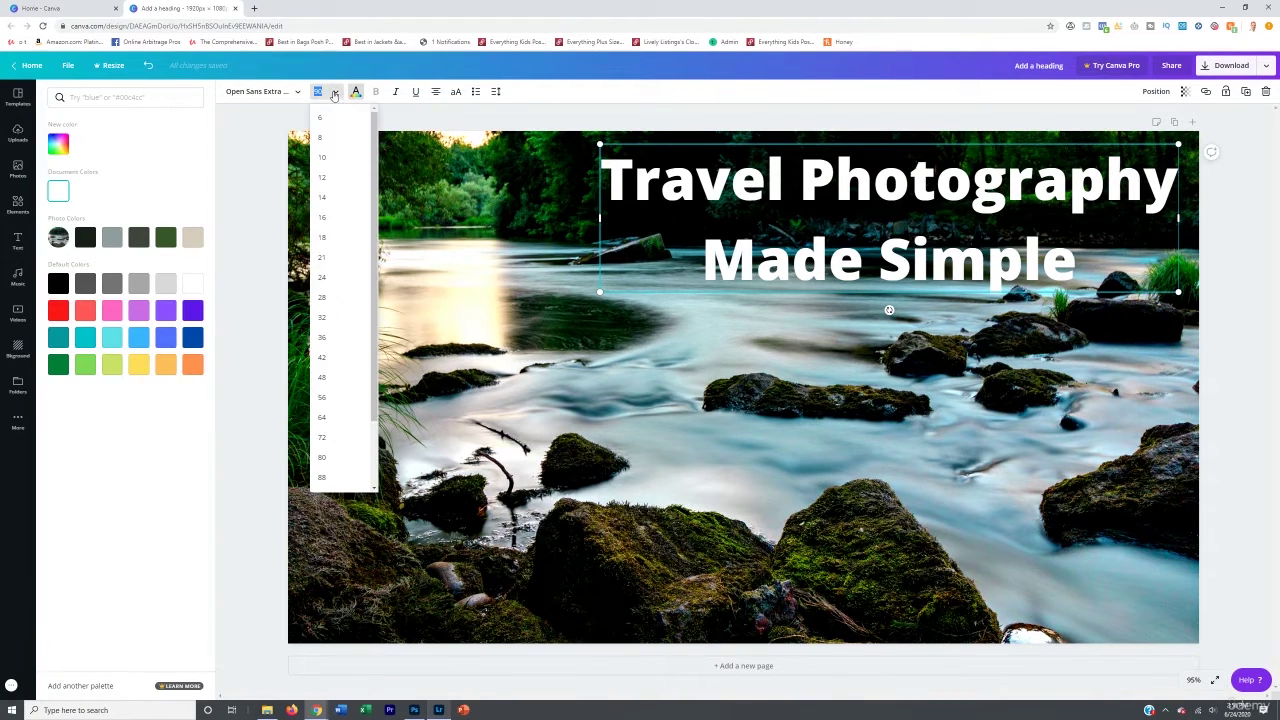
{"action": "left_click", "coordinate": [336, 92]}
{"action": "left_click", "coordinate": [256, 161]}
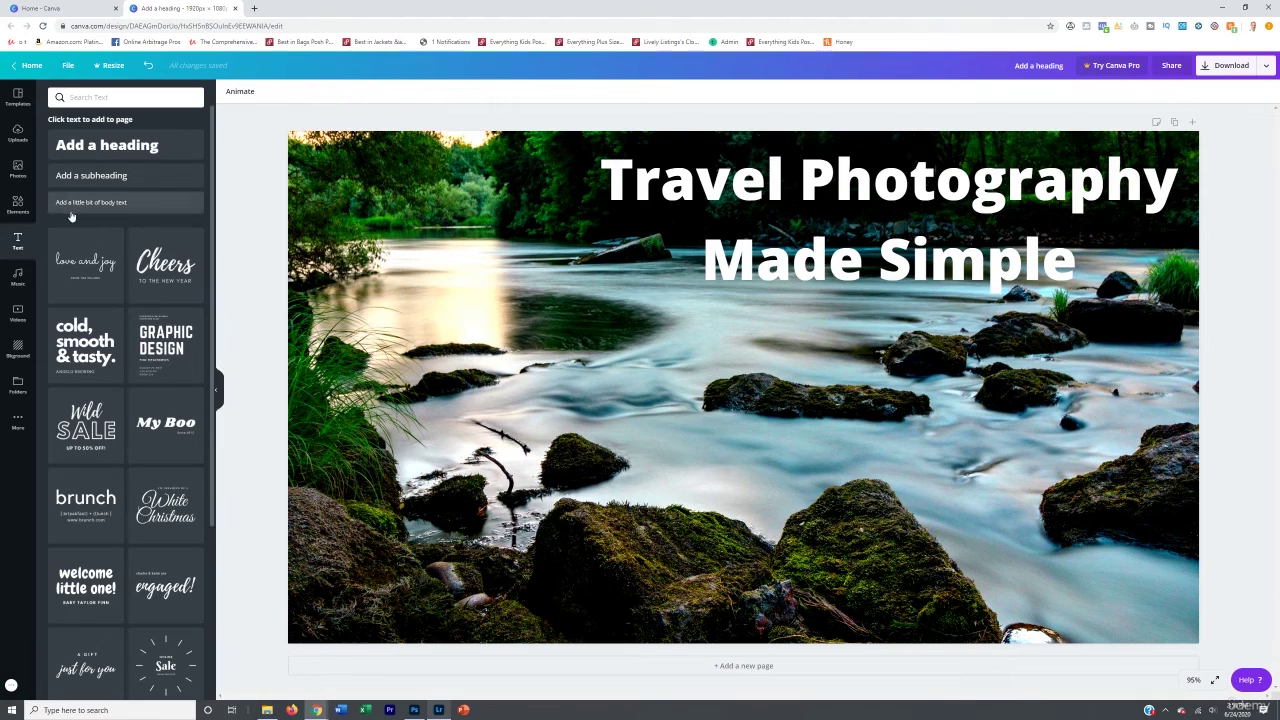
Add a dark green square, size it over both title lines, and send it behind the title.
{"action": "left_click", "coordinate": [15, 205]}
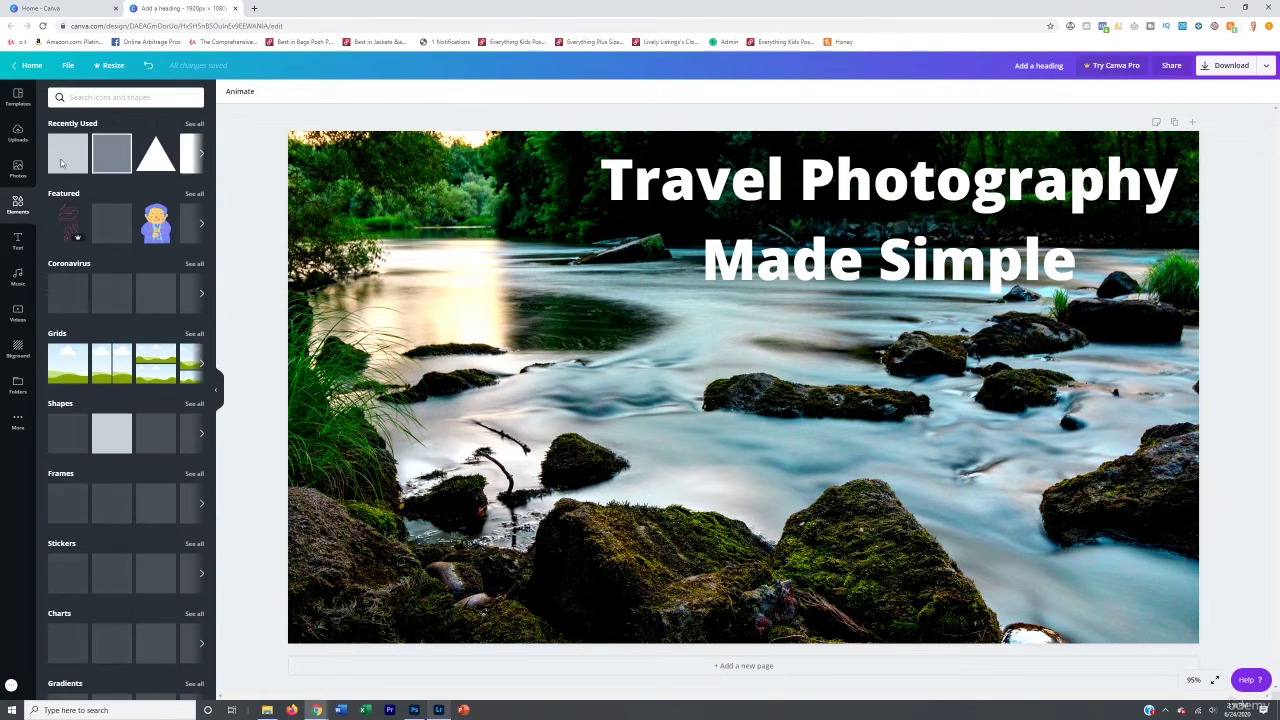
{"action": "left_click", "coordinate": [80, 155]}
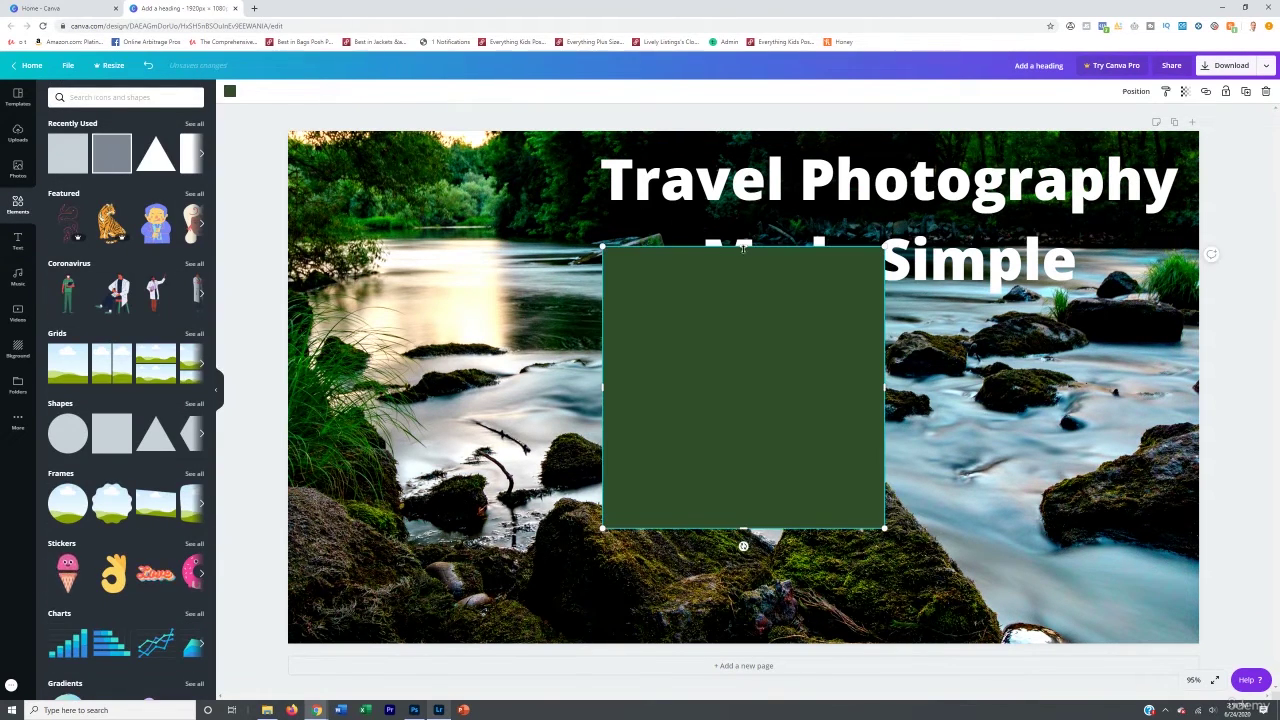
{"action": "left_click_drag", "start_coordinate": [743, 247], "coordinate": [743, 447]}
{"action": "left_click_drag", "start_coordinate": [885, 487], "coordinate": [1130, 488]}
{"action": "left_click_drag", "start_coordinate": [1060, 511], "coordinate": [1088, 211]}
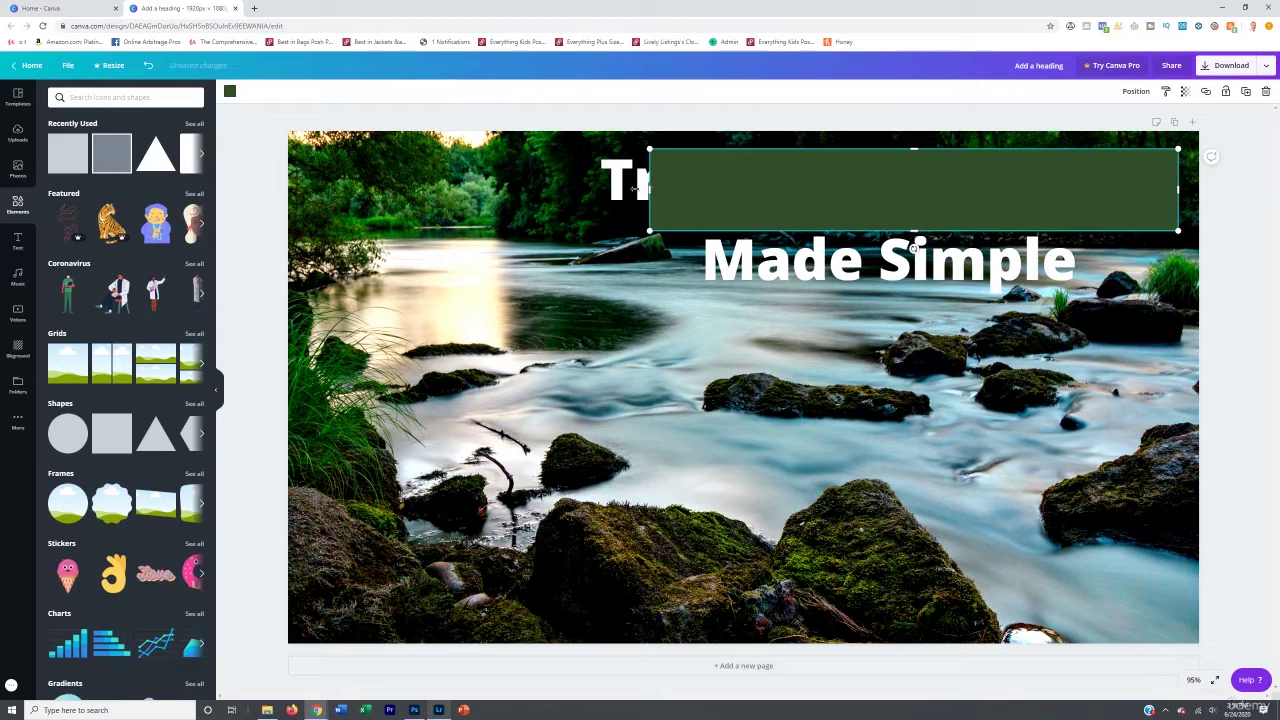
{"action": "left_click_drag", "start_coordinate": [627, 189], "coordinate": [574, 190]}
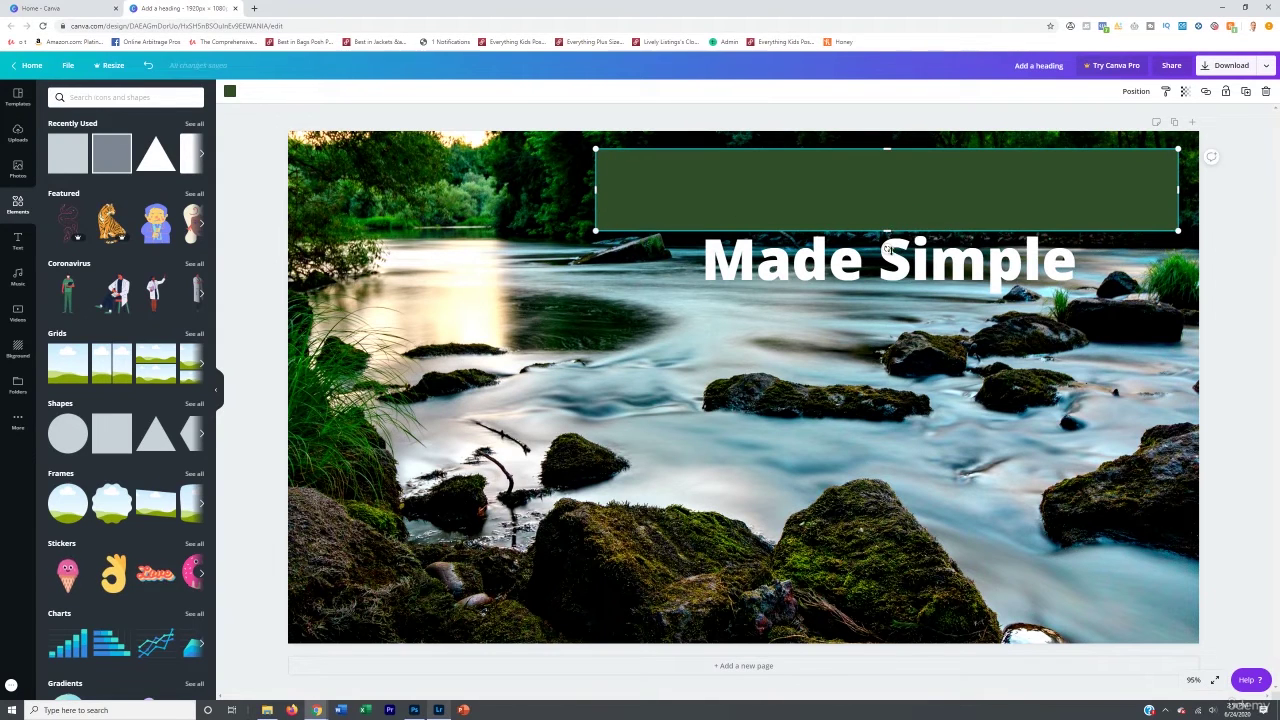
{"action": "left_click_drag", "start_coordinate": [887, 233], "coordinate": [887, 292]}
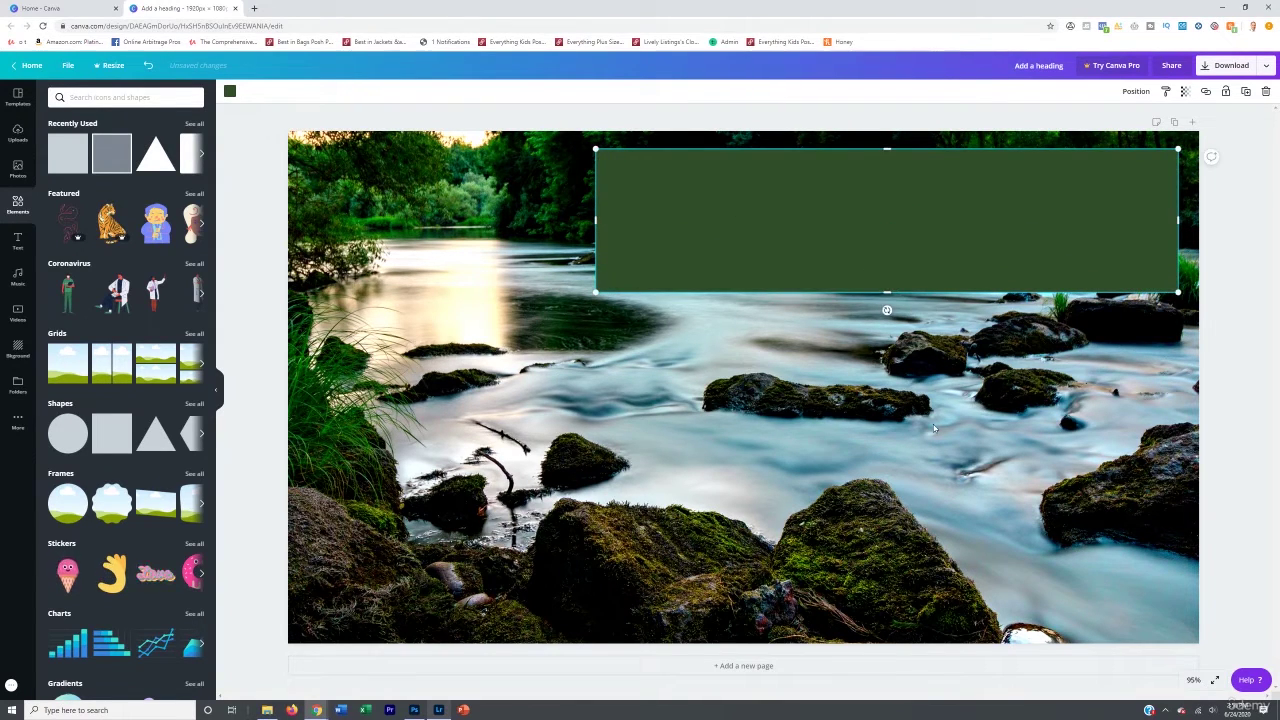
{"action": "left_click", "coordinate": [1140, 92]}
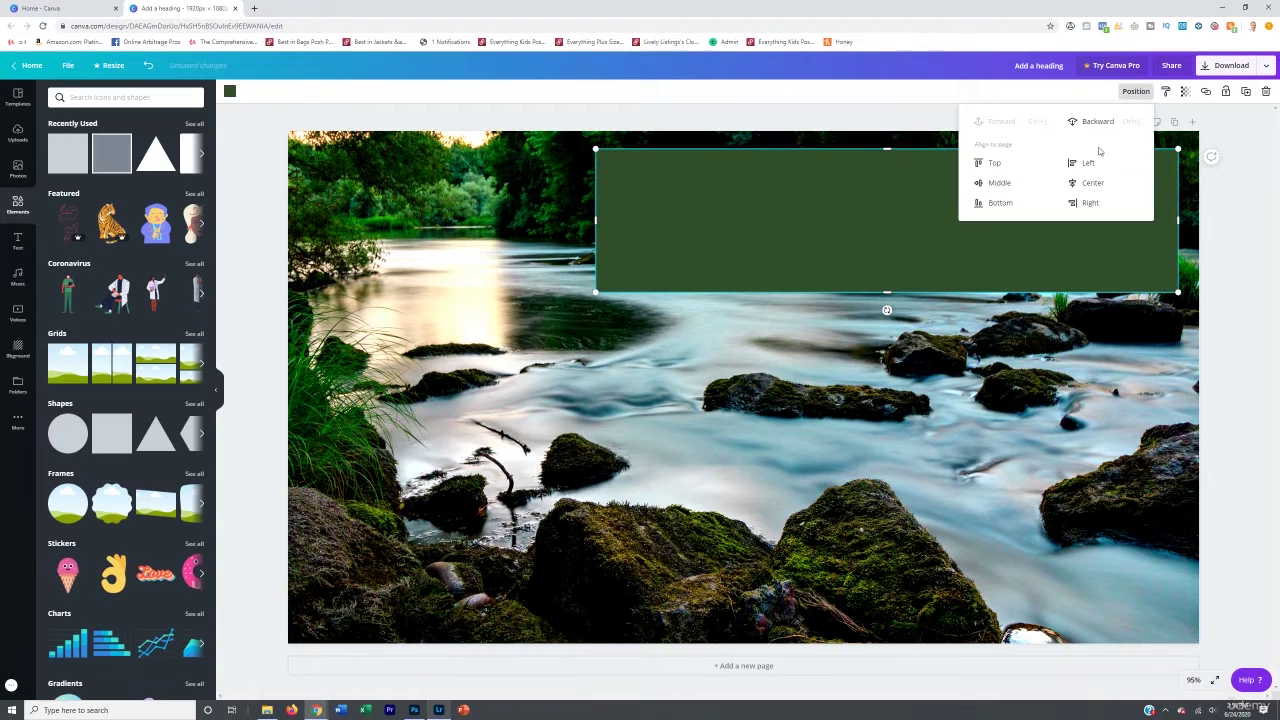
{"action": "left_click", "coordinate": [1090, 123]}
Widen and nudge the white title slightly left, then delete the green box.
{"action": "left_click", "coordinate": [981, 433]}
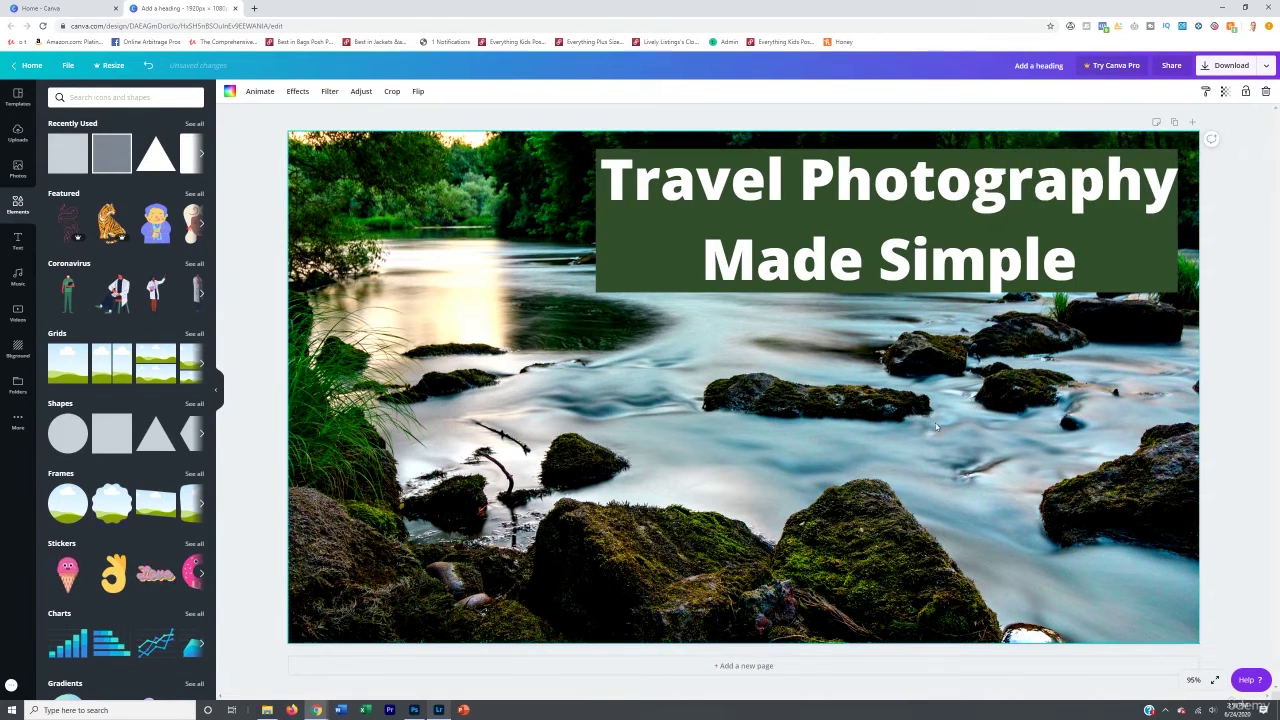
{"action": "left_click", "coordinate": [1131, 260]}
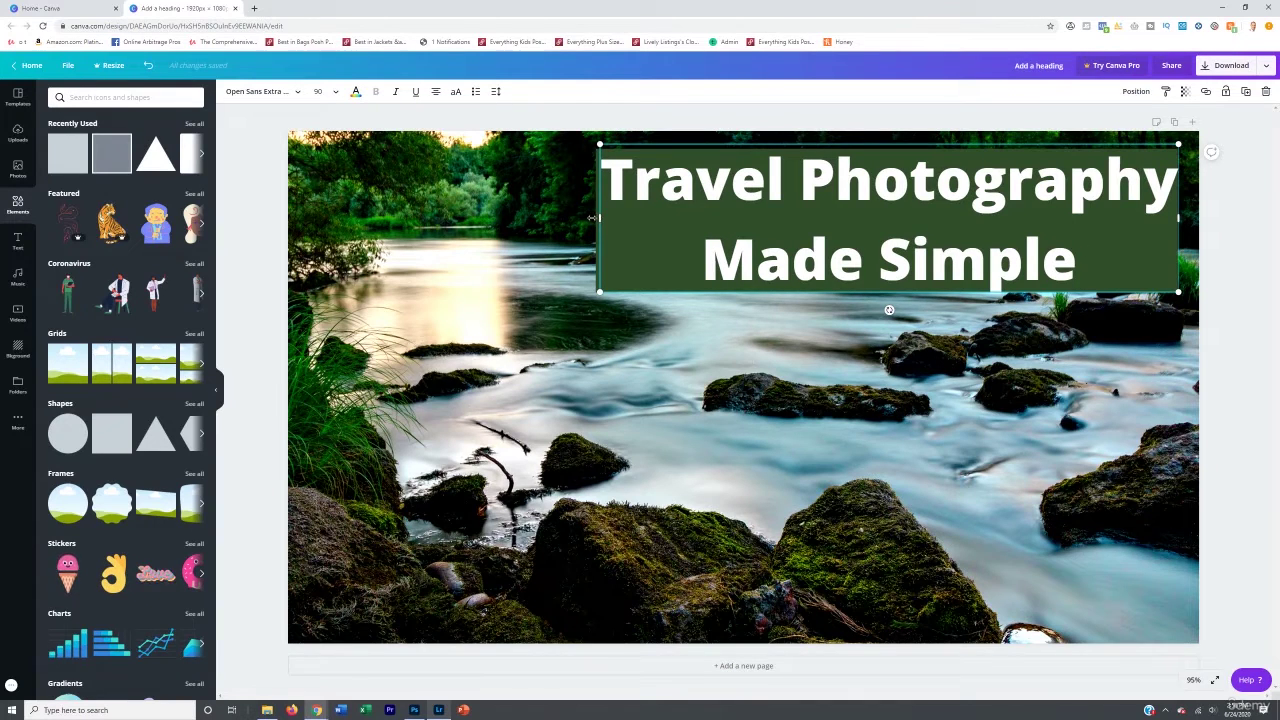
{"action": "left_click_drag", "start_coordinate": [592, 217], "coordinate": [589, 217]}
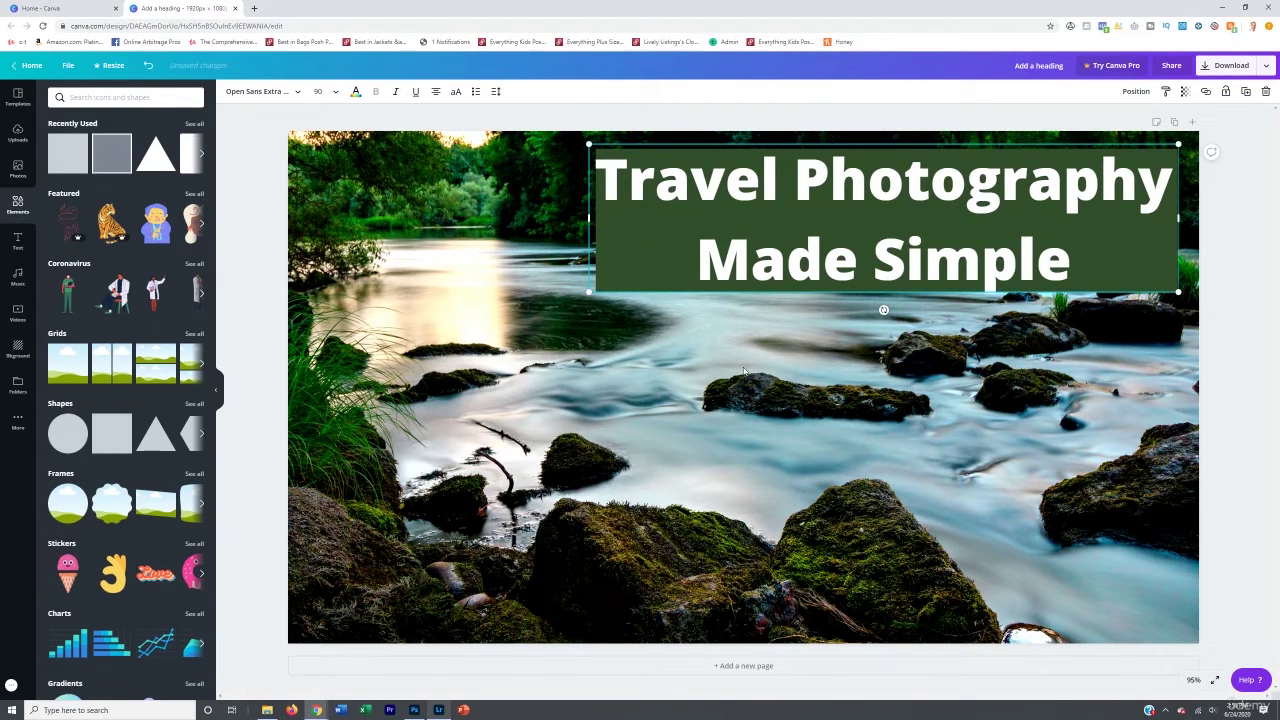
{"action": "left_click", "coordinate": [648, 336]}
{"action": "left_click_drag", "start_coordinate": [676, 193], "coordinate": [741, 179]}
{"action": "left_click", "coordinate": [721, 194]}
{"action": "key", "text": "Delete"}
{"action": "left_click", "coordinate": [777, 362]}
Upload the suit cutout from Important Pictures > cutouts of me into the design.
{"action": "left_click", "coordinate": [390, 210]}
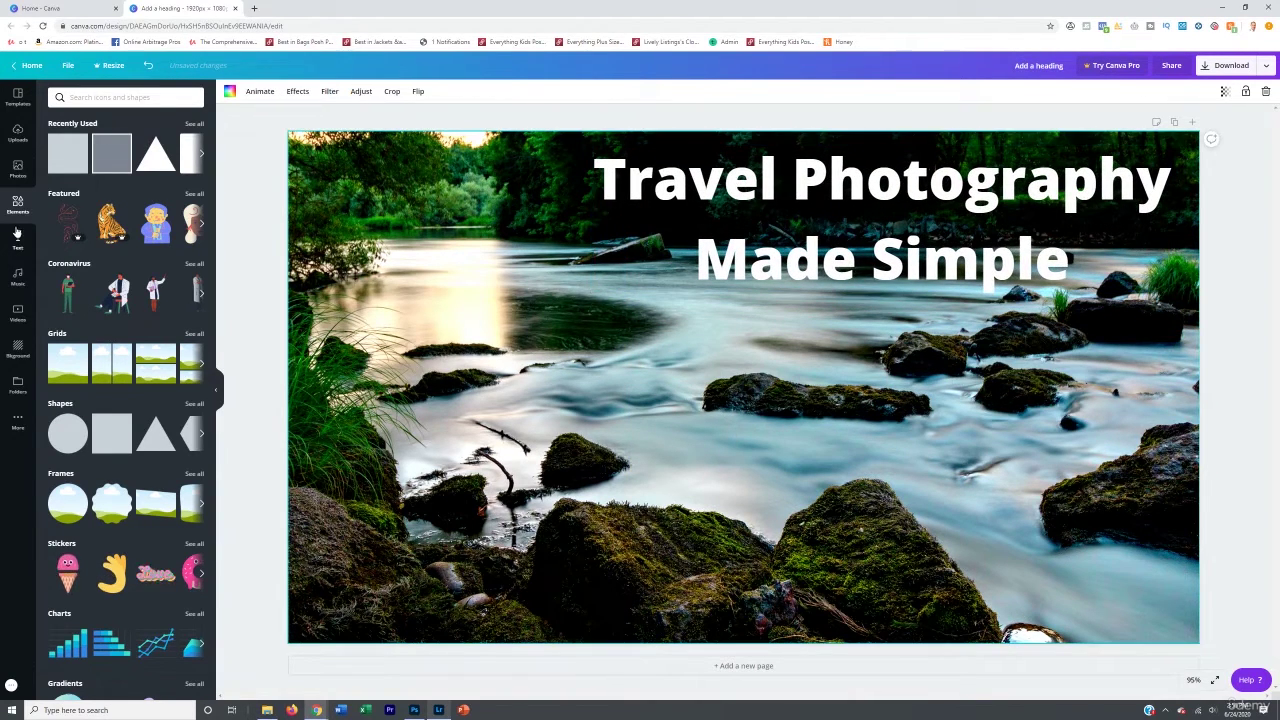
{"action": "left_click", "coordinate": [17, 133]}
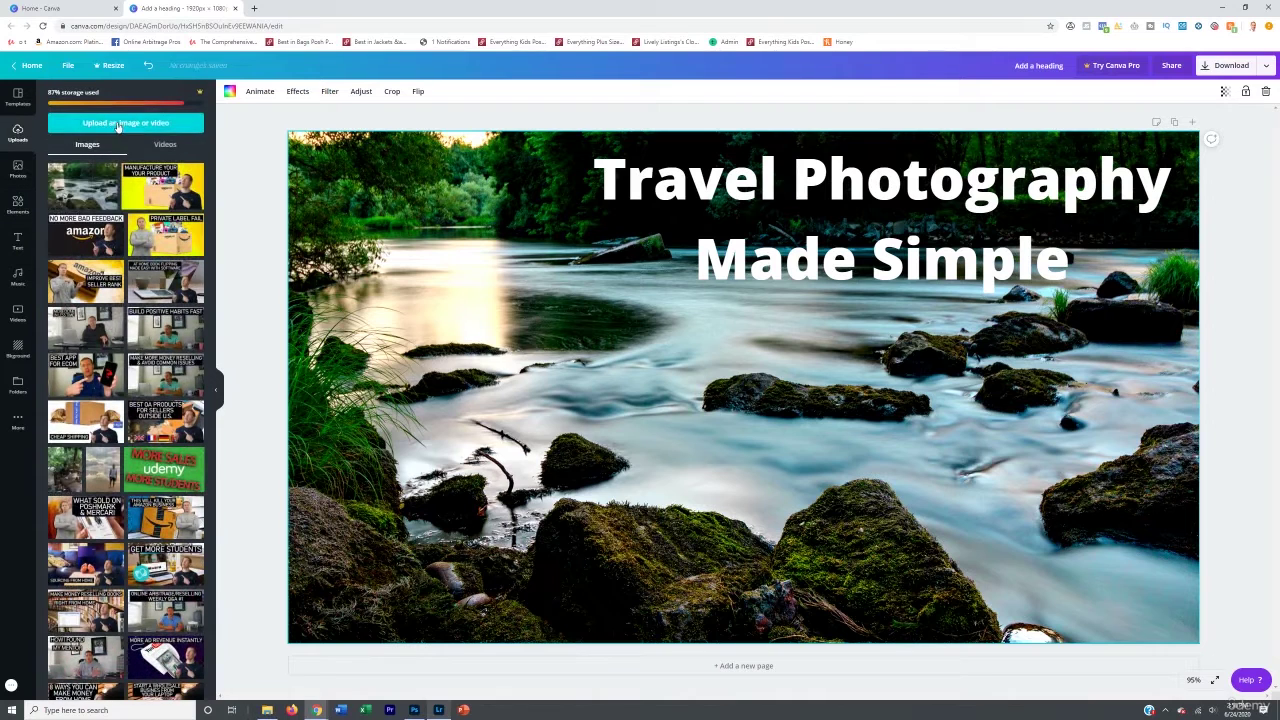
{"action": "left_click", "coordinate": [118, 123]}
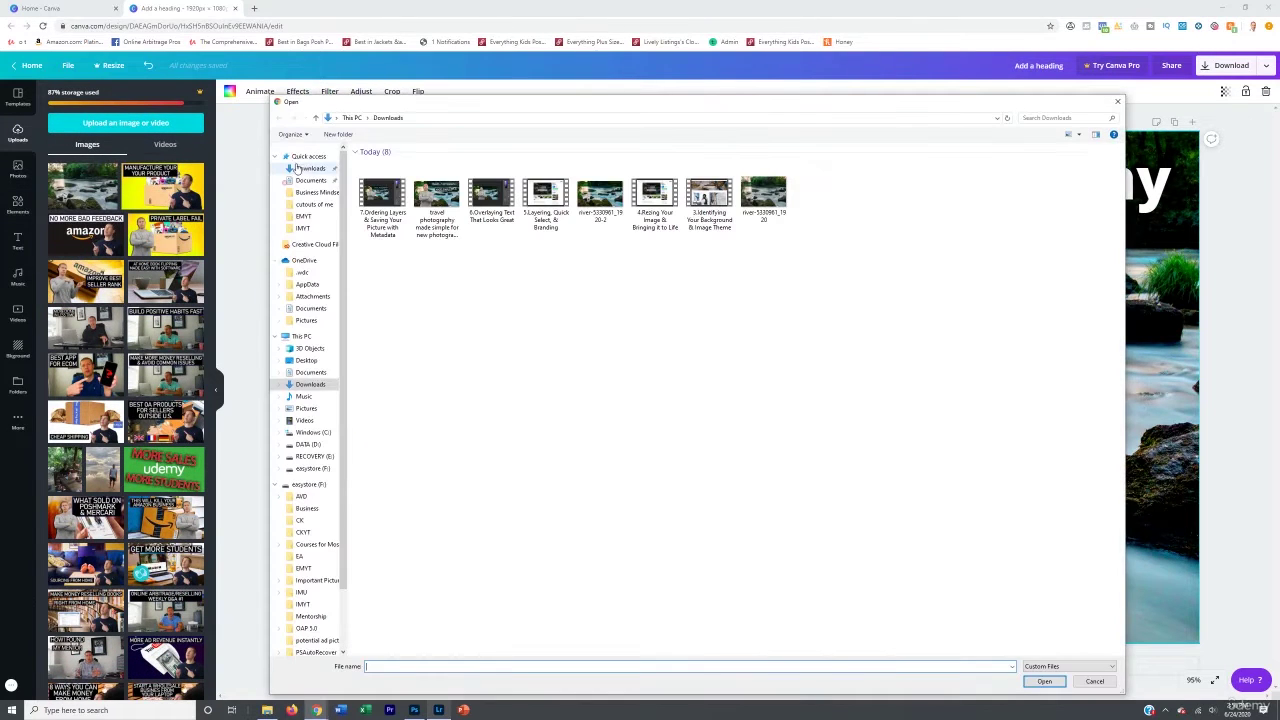
{"action": "scroll", "coordinate": [308, 333], "scroll_direction": "down", "scroll_amount": 2}
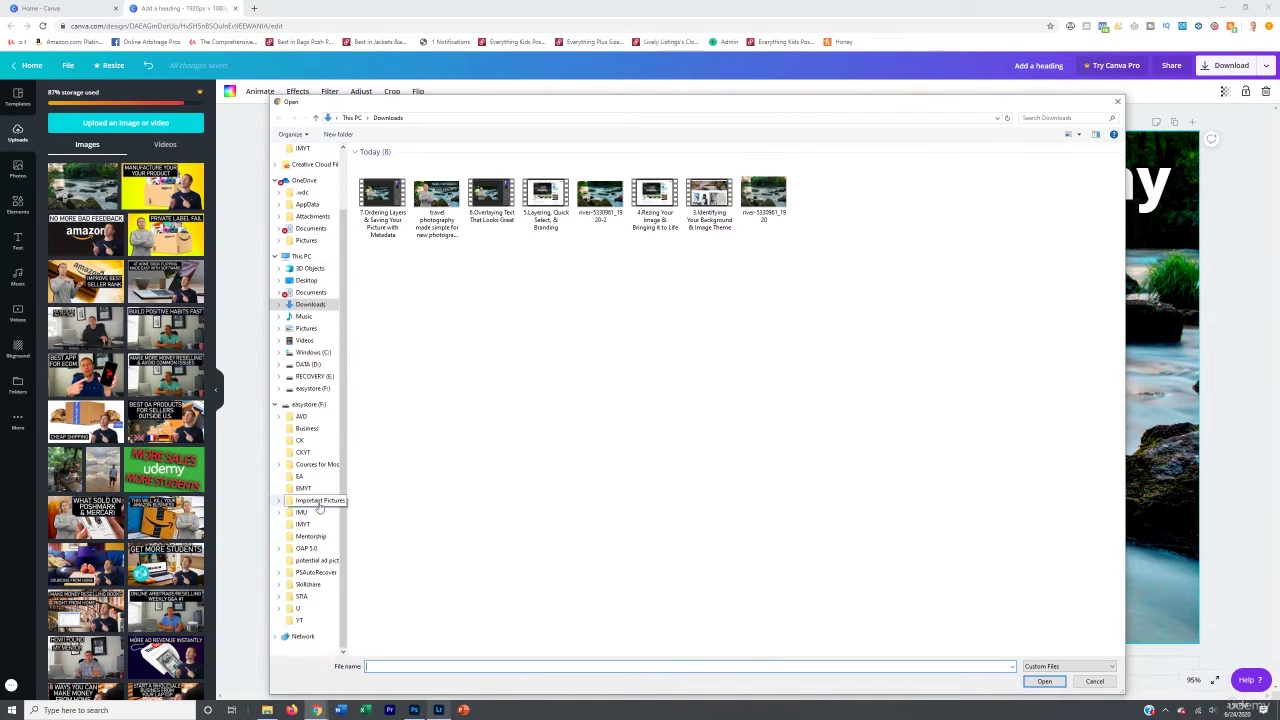
{"action": "left_click", "coordinate": [315, 500]}
{"action": "double_click", "coordinate": [383, 172]}
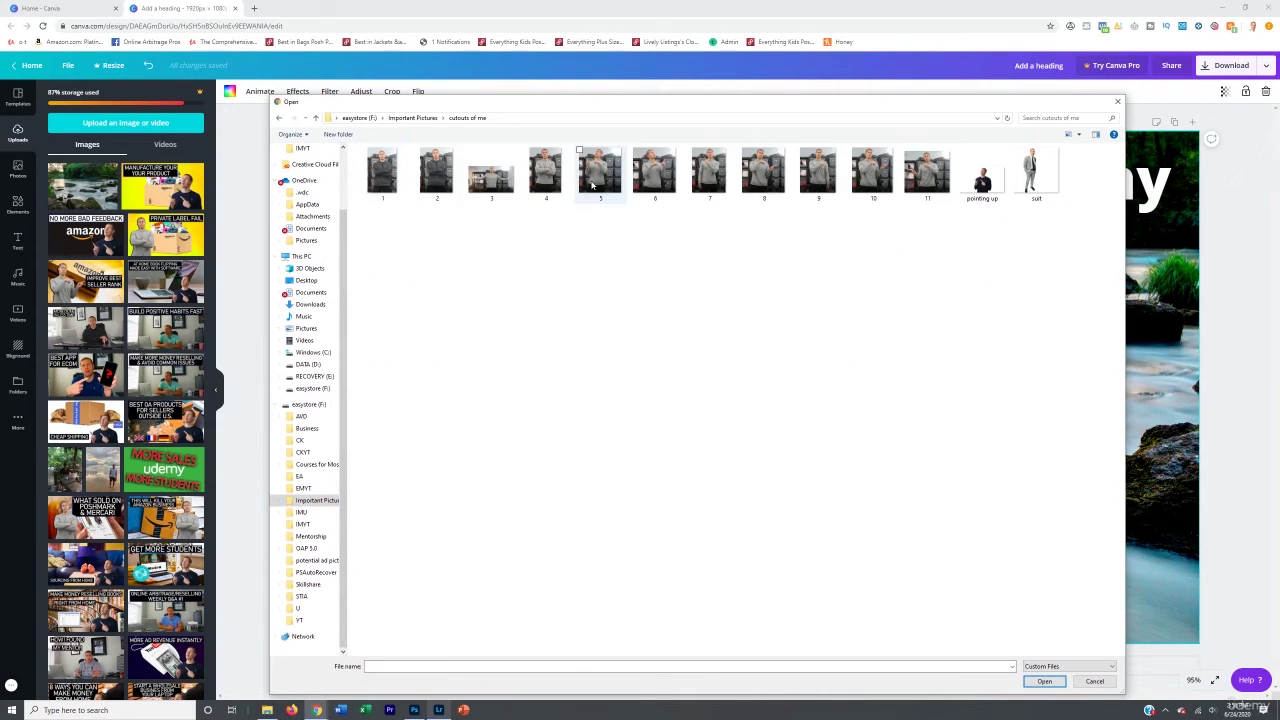
{"action": "left_click", "coordinate": [1035, 178]}
{"action": "double_click", "coordinate": [1035, 178]}
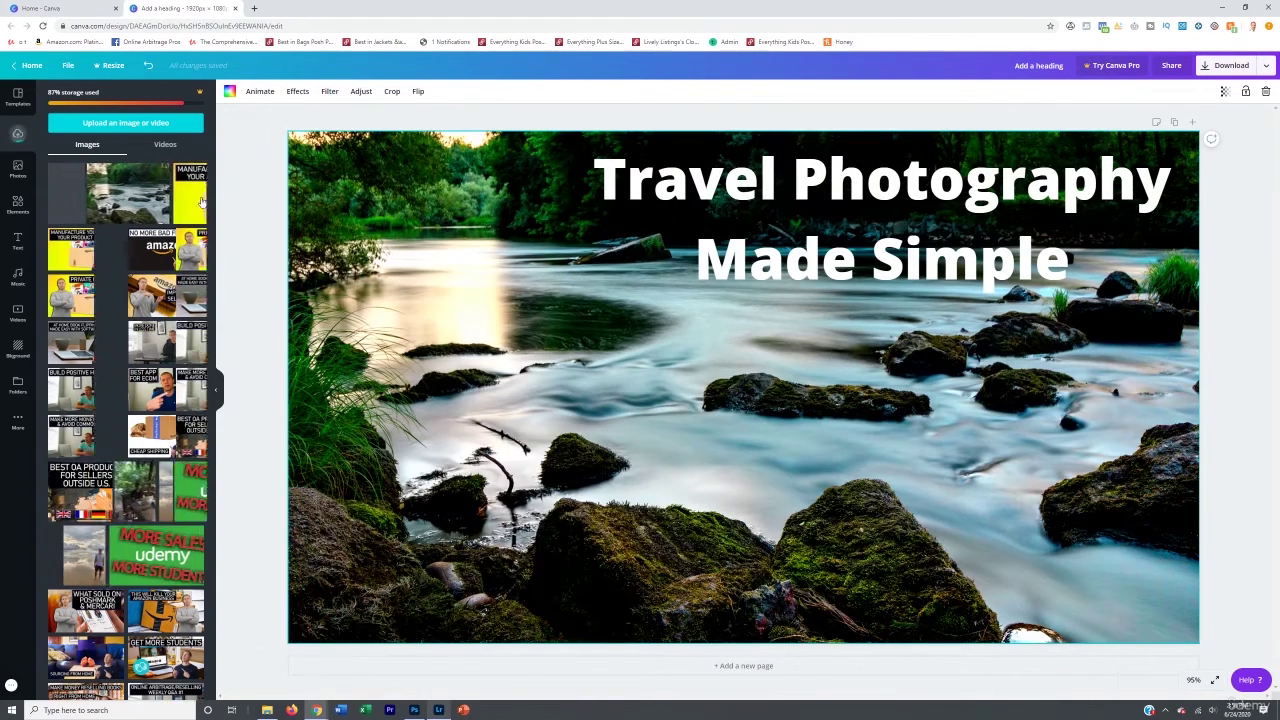
Enlarge the suit cutout and stand it on the rocks at the slide's left.
{"action": "left_click_drag", "start_coordinate": [605, 307], "coordinate": [530, 413]}
{"action": "left_click_drag", "start_coordinate": [641, 362], "coordinate": [814, 156]}
{"action": "left_click_drag", "start_coordinate": [473, 468], "coordinate": [461, 488]}
{"action": "left_click", "coordinate": [930, 495]}
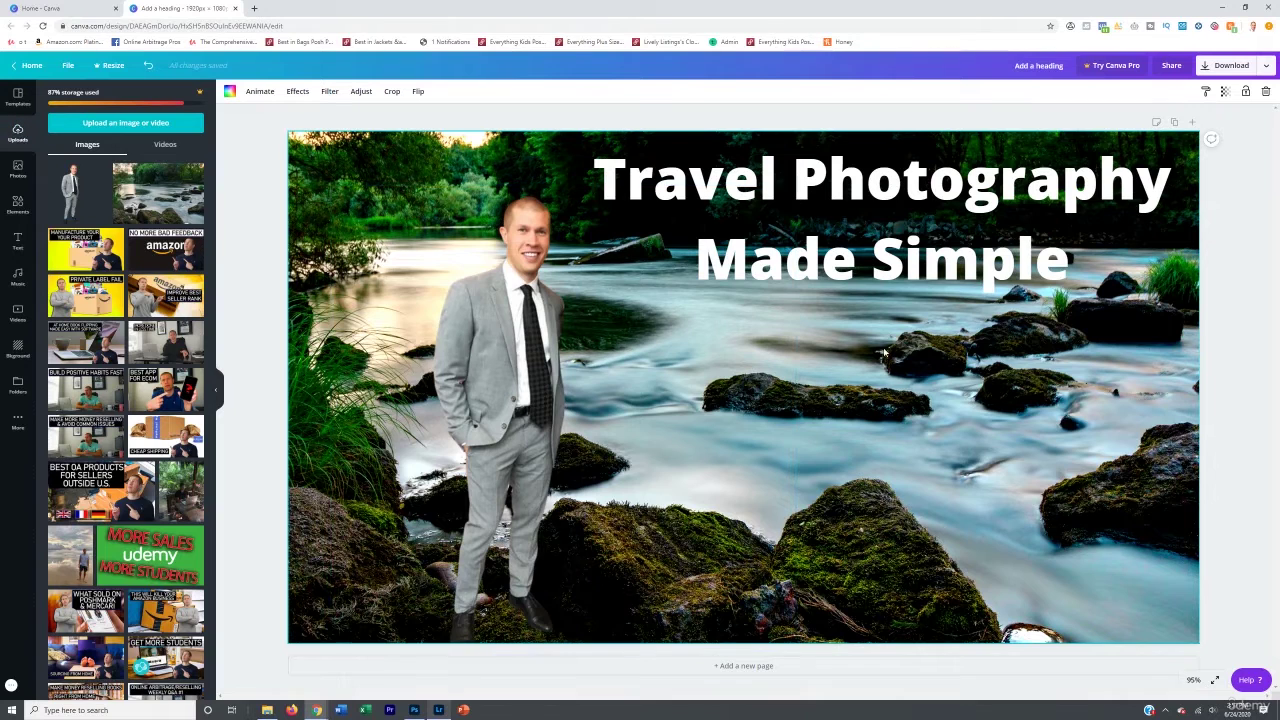
{"action": "left_click", "coordinate": [780, 230]}
{"action": "left_click", "coordinate": [801, 440]}
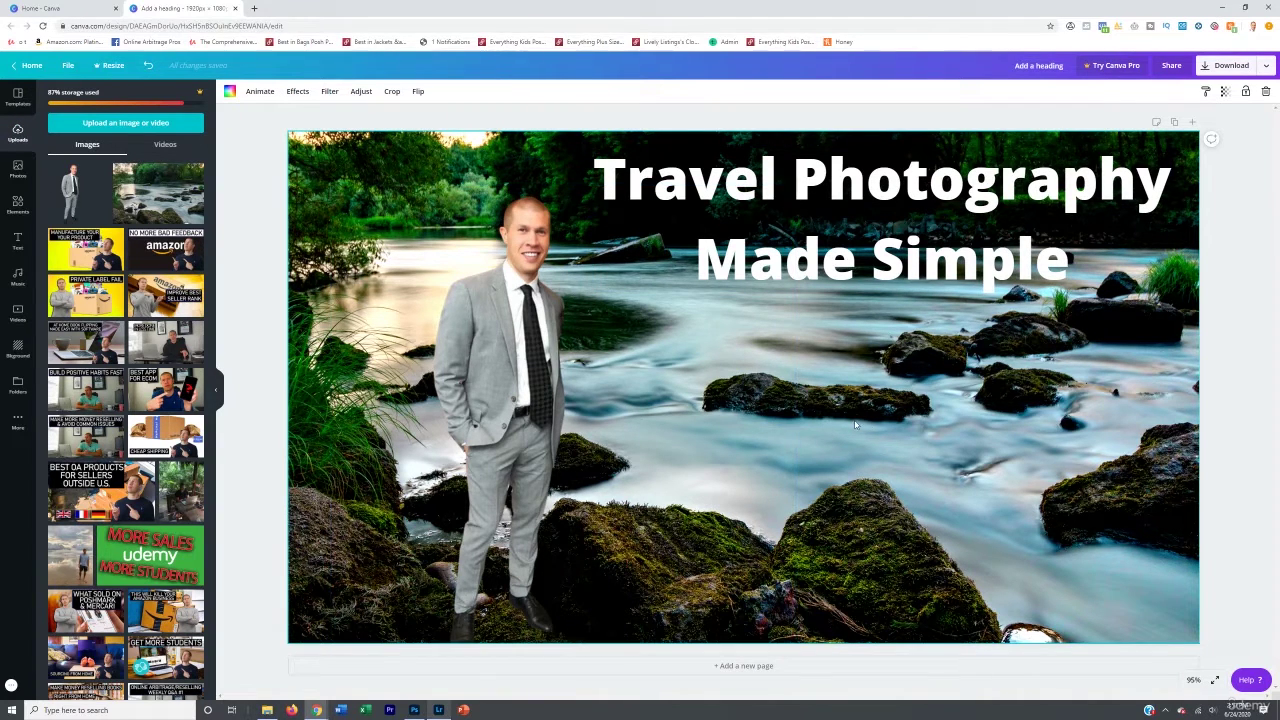